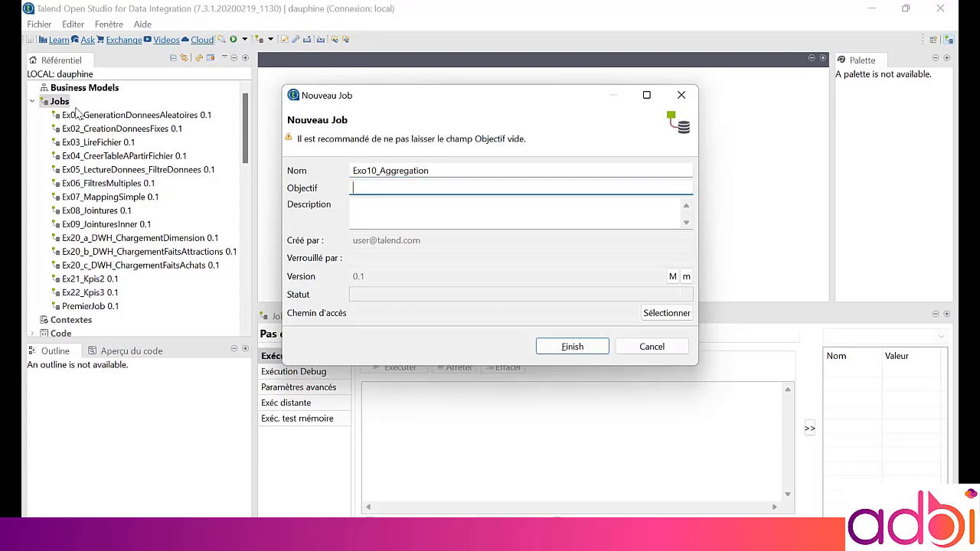
Create the new job Exo10_Aggregation with purpose and description both set to Aggregation
{"action": "type", "text": "Aggregation"}
{"action": "key", "text": "Tab"}
{"action": "type", "text": "Aggregation"}
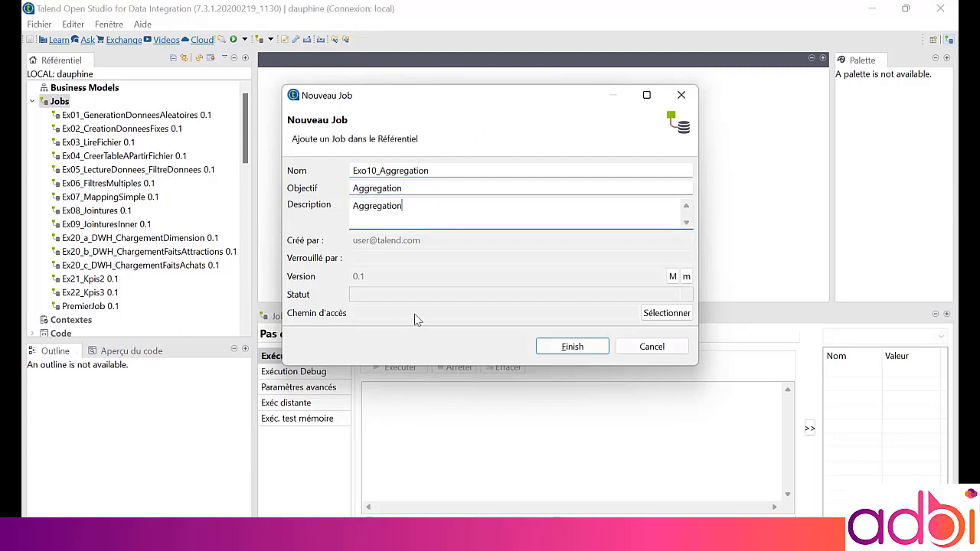
{"action": "left_click", "coordinate": [572, 346]}
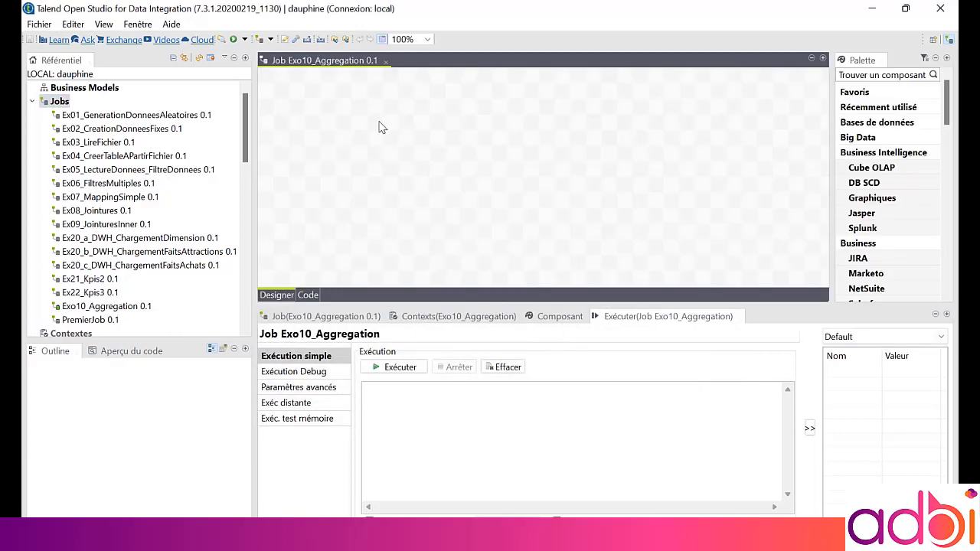
Add a note to the job canvas and set its text to Aggregation
{"action": "type", "text": "no"}
{"action": "key", "text": "Up"}
{"action": "key", "text": "Return"}
{"action": "left_click", "coordinate": [551, 324]}
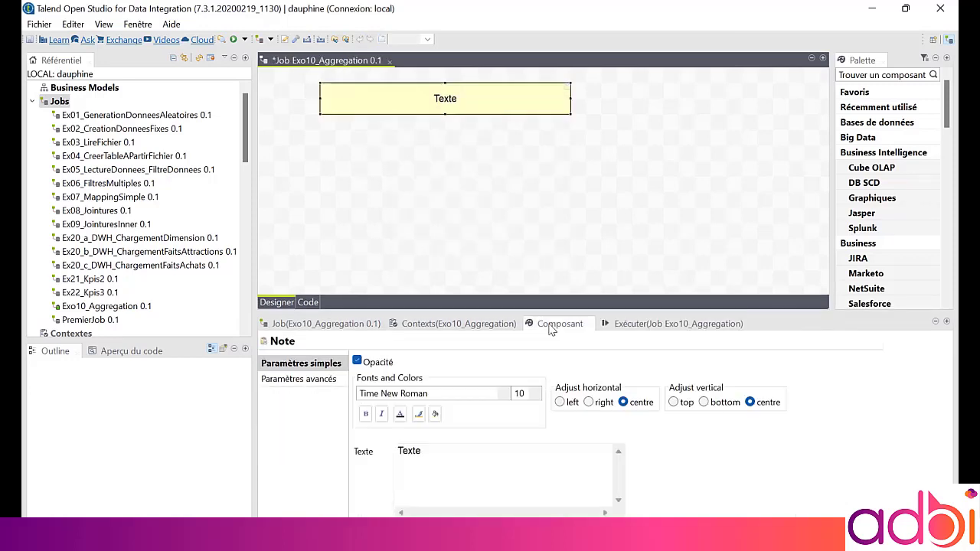
{"action": "left_click_drag", "start_coordinate": [436, 464], "coordinate": [380, 455]}
{"action": "type", "text": "Aggregation"}
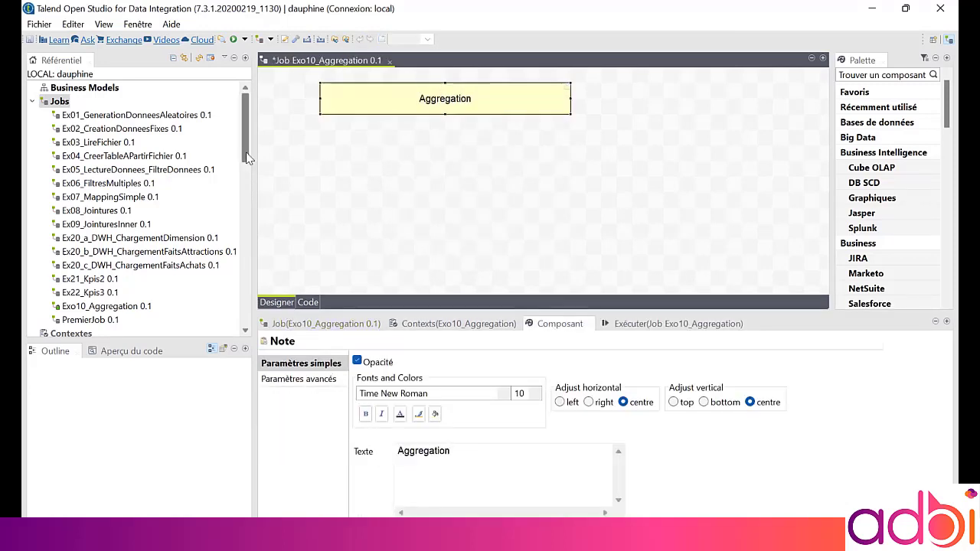
Drop the achats table schema onto the canvas as a tDBInput (Microsoft SQL Server) component
{"action": "left_click_drag", "start_coordinate": [245, 135], "coordinate": [243, 222]}
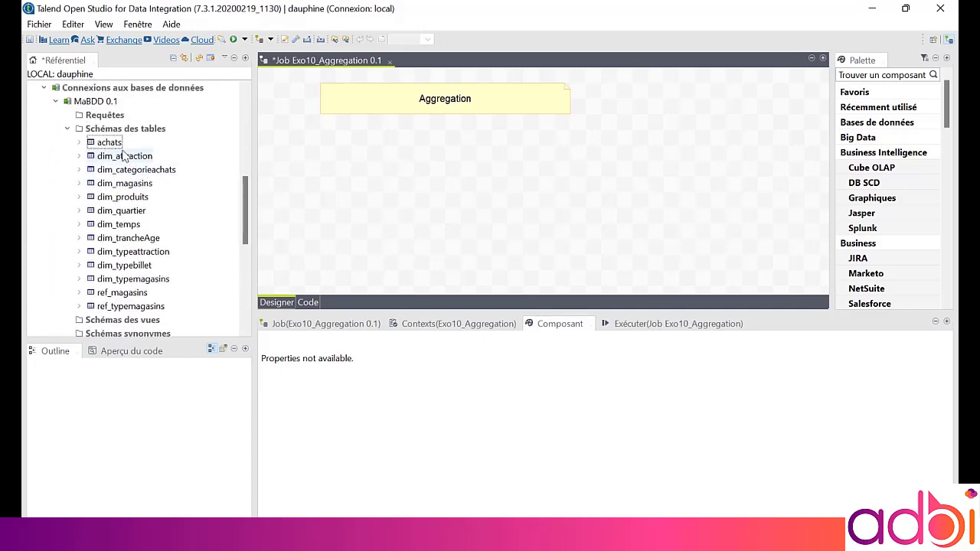
{"action": "left_click_drag", "start_coordinate": [115, 142], "coordinate": [342, 164]}
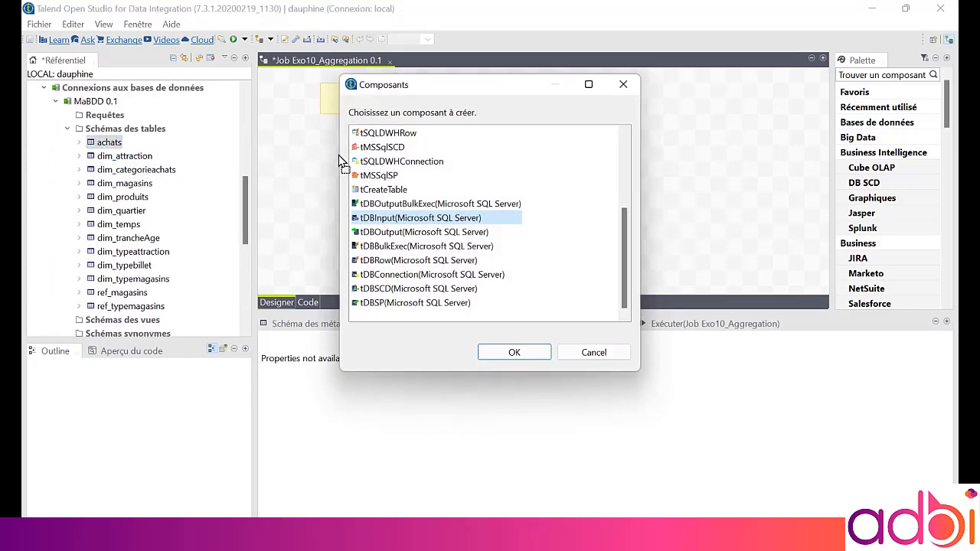
{"action": "double_click", "coordinate": [385, 218]}
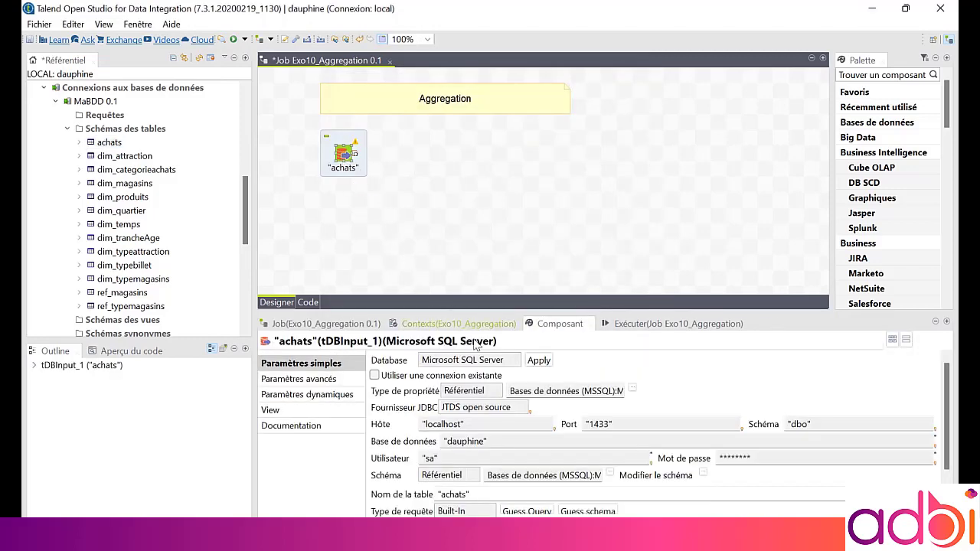
Open and inspect the achats component's schema columns without changing them
{"action": "left_click", "coordinate": [702, 473]}
{"action": "left_click", "coordinate": [464, 308]}
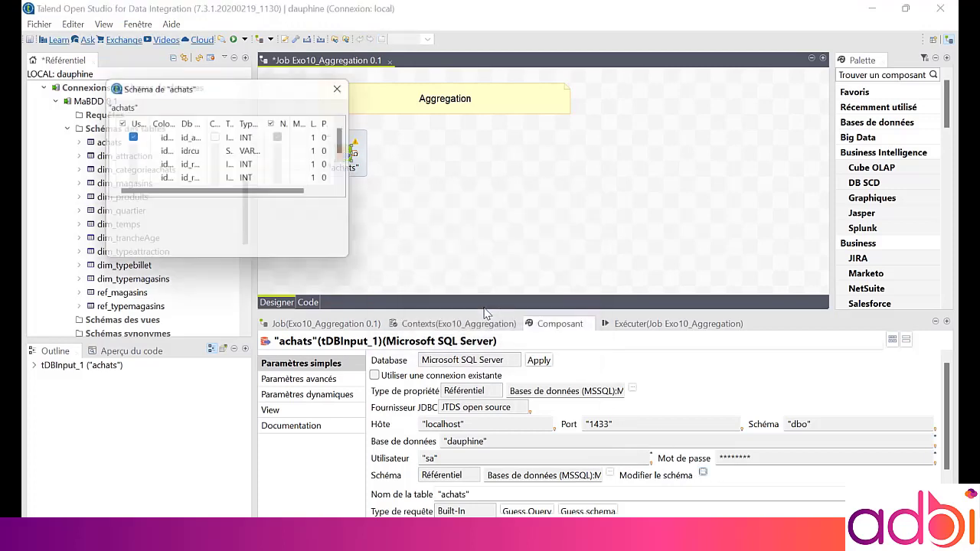
{"action": "left_click_drag", "start_coordinate": [393, 189], "coordinate": [684, 234]}
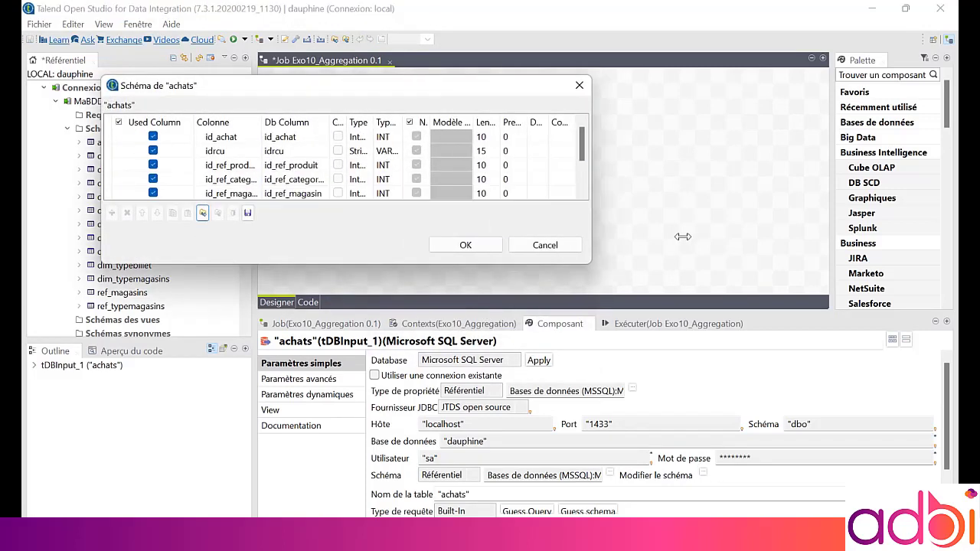
{"action": "left_click_drag", "start_coordinate": [470, 266], "coordinate": [457, 408]}
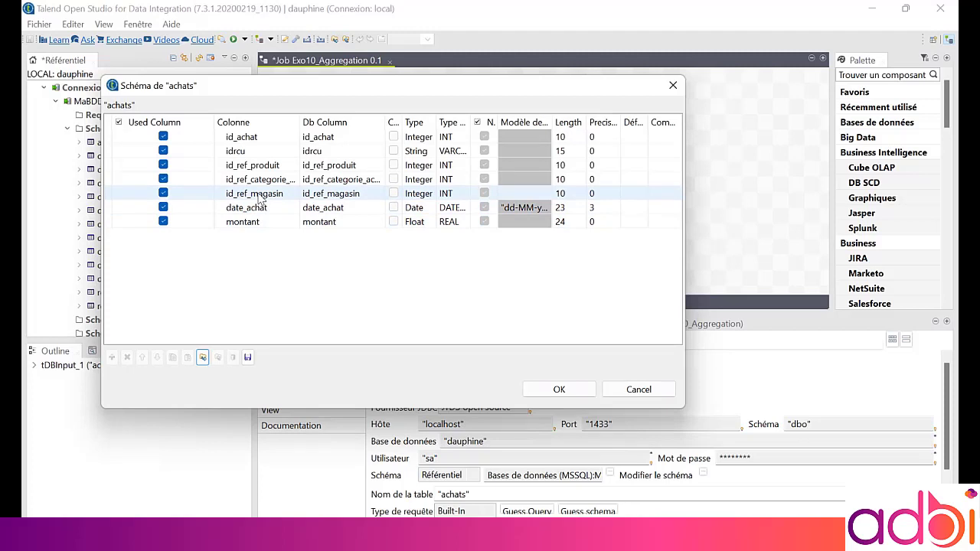
{"action": "left_click", "coordinate": [616, 390]}
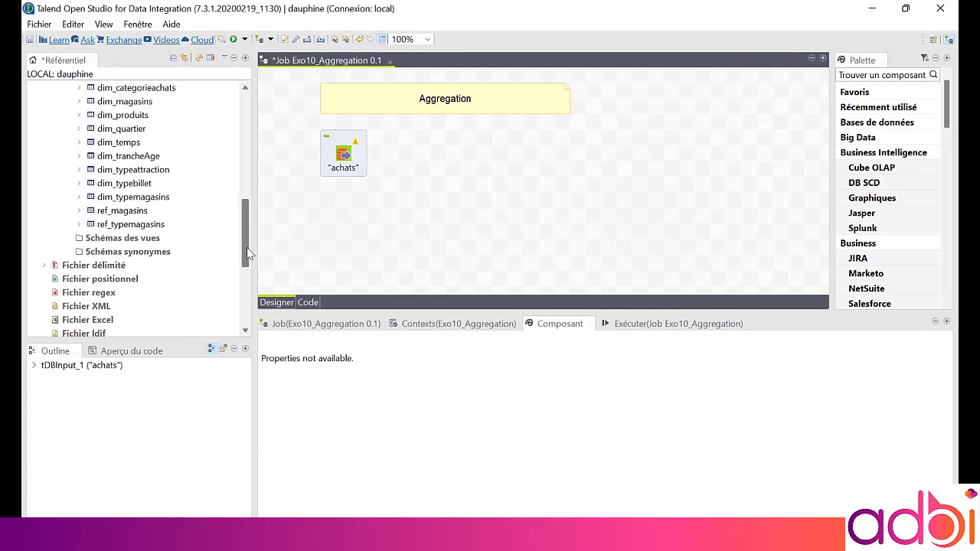
Add the ref_magasins and ref_typemagasins tables to the canvas as tDBInput (Microsoft SQL Server) components
{"action": "left_click_drag", "start_coordinate": [247, 247], "coordinate": [406, 212]}
{"action": "left_click", "coordinate": [126, 265]}
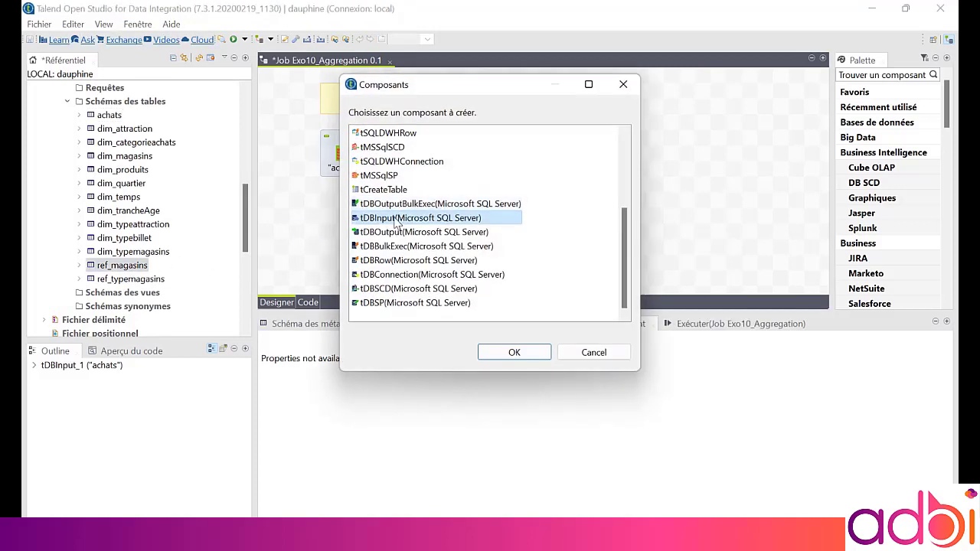
{"action": "double_click", "coordinate": [395, 219]}
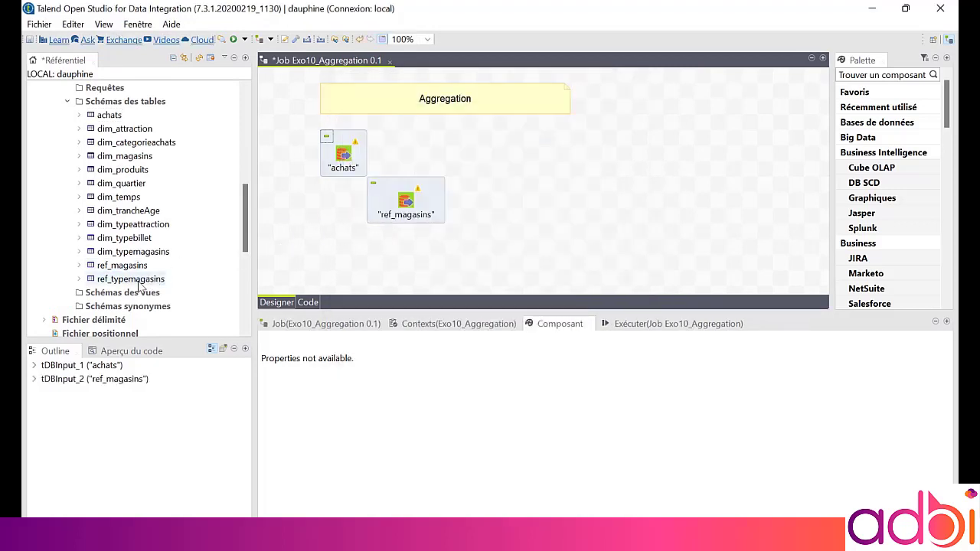
{"action": "left_click_drag", "start_coordinate": [140, 282], "coordinate": [414, 264]}
{"action": "double_click", "coordinate": [405, 222]}
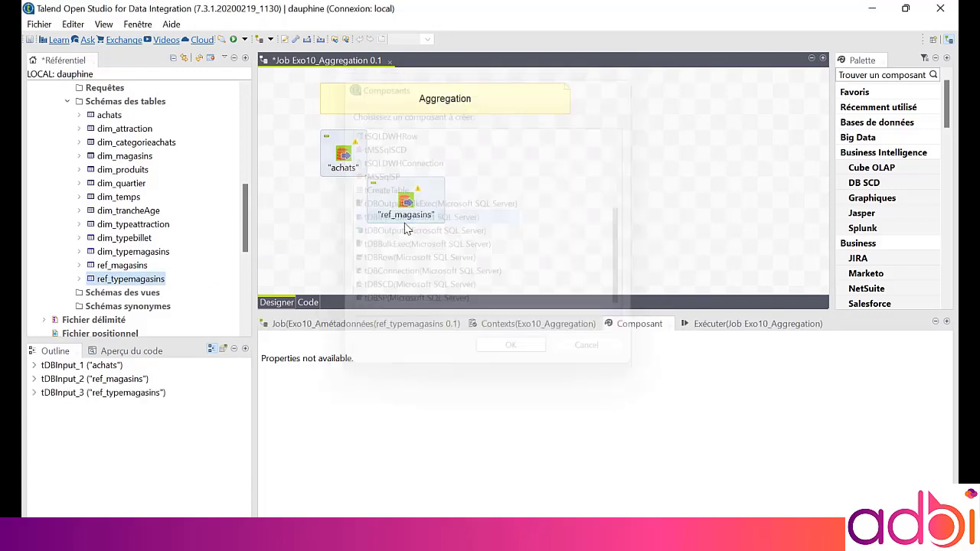
Set the achats component's label format to __UNIQUE_NAME__<br>__TABLE__ using its unique name from the hint format
{"action": "left_click", "coordinate": [348, 160]}
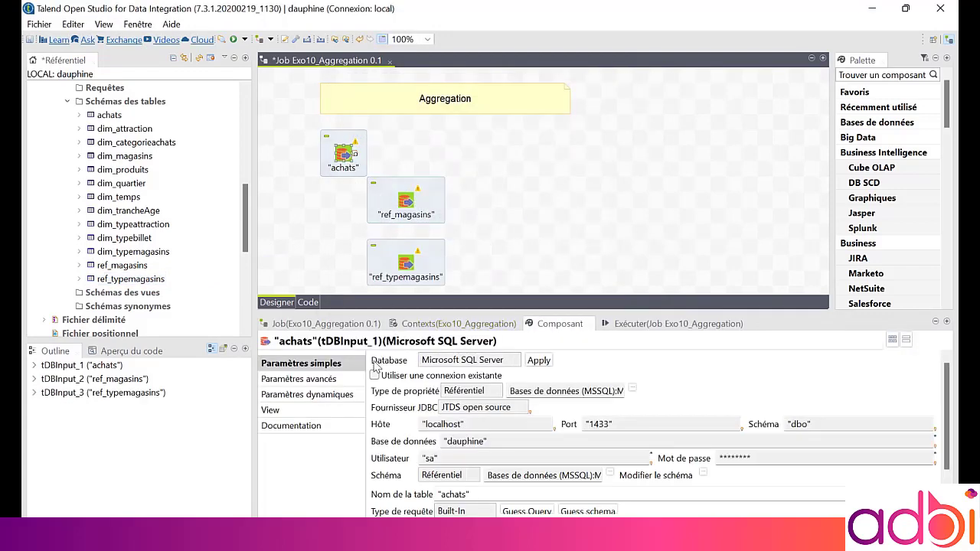
{"action": "left_click", "coordinate": [340, 412]}
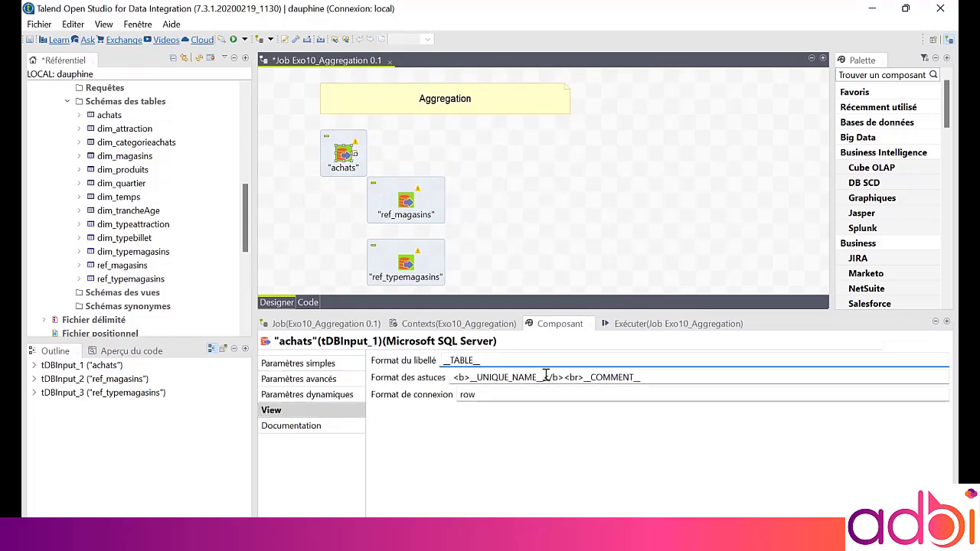
{"action": "left_click_drag", "start_coordinate": [545, 382], "coordinate": [474, 385]}
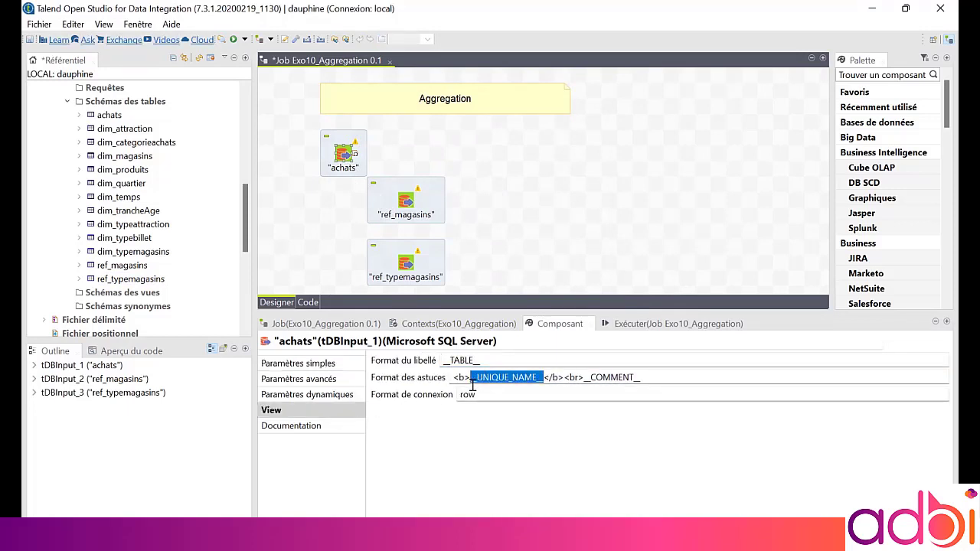
{"action": "key", "text": "ctrl+c"}
{"action": "left_click", "coordinate": [489, 359]}
{"action": "key", "text": "ctrl+v"}
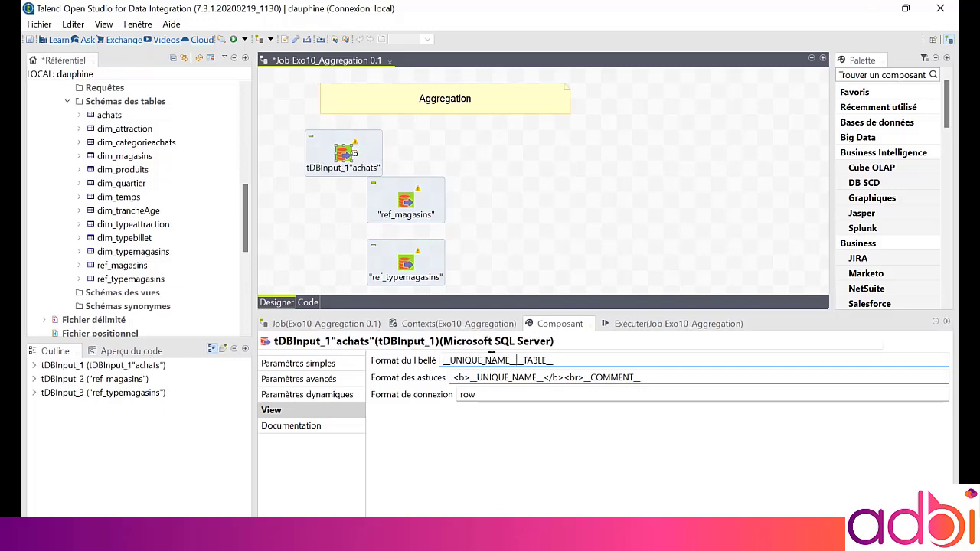
{"action": "type", "text": "<br>__"}
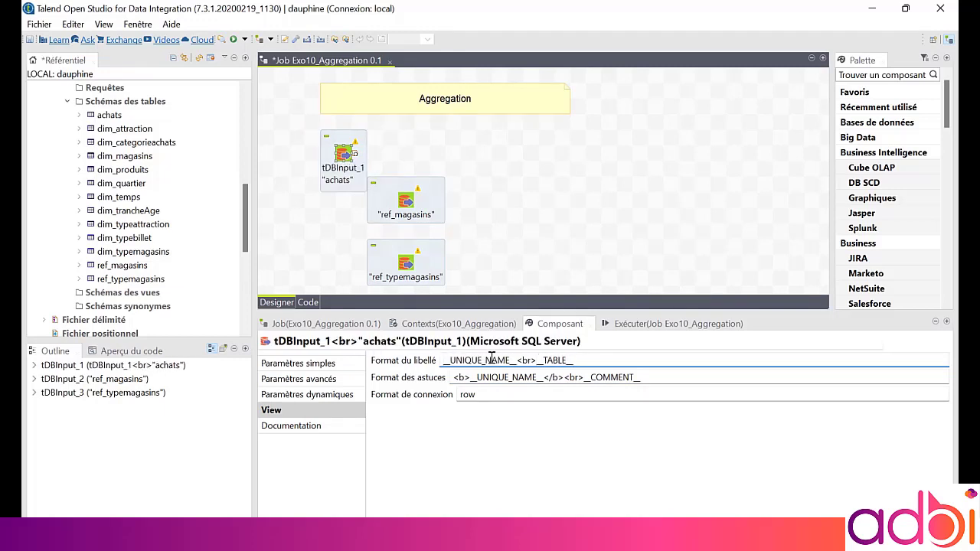
Apply the same __UNIQUE_NAME__<br>__TABLE__ label format to the ref_magasins and ref_typemagasins components
{"action": "key", "text": "ctrl+a"}
{"action": "left_click", "coordinate": [406, 203]}
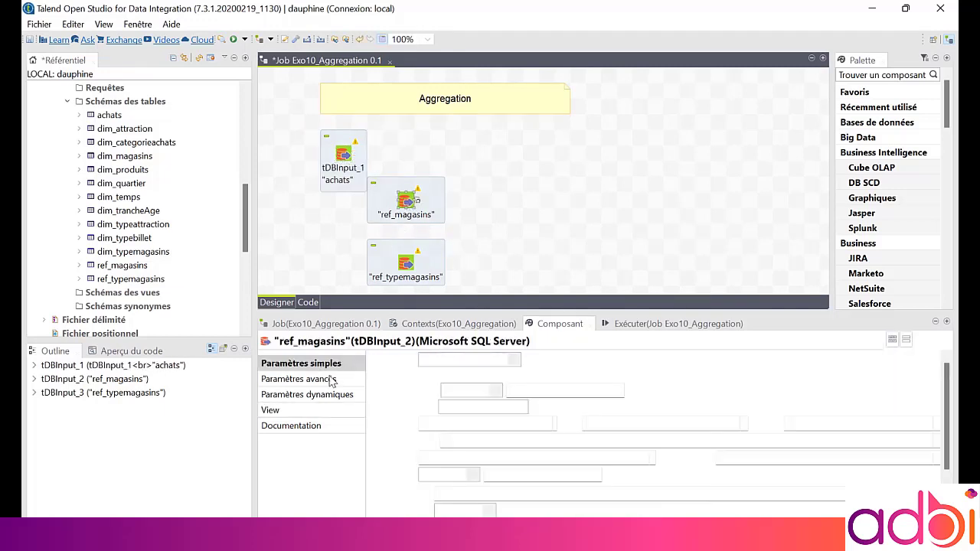
{"action": "left_click", "coordinate": [317, 408]}
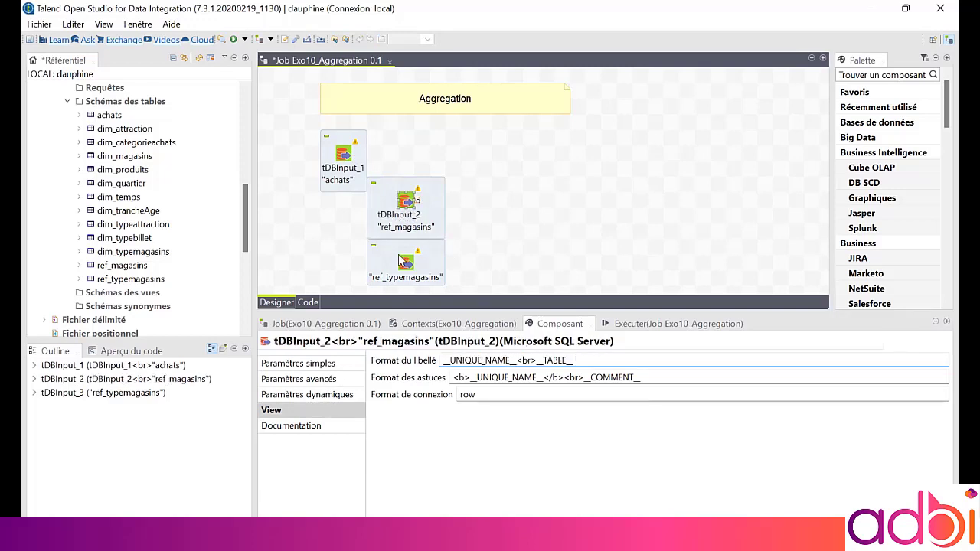
{"action": "left_click", "coordinate": [404, 265]}
{"action": "left_click", "coordinate": [304, 415]}
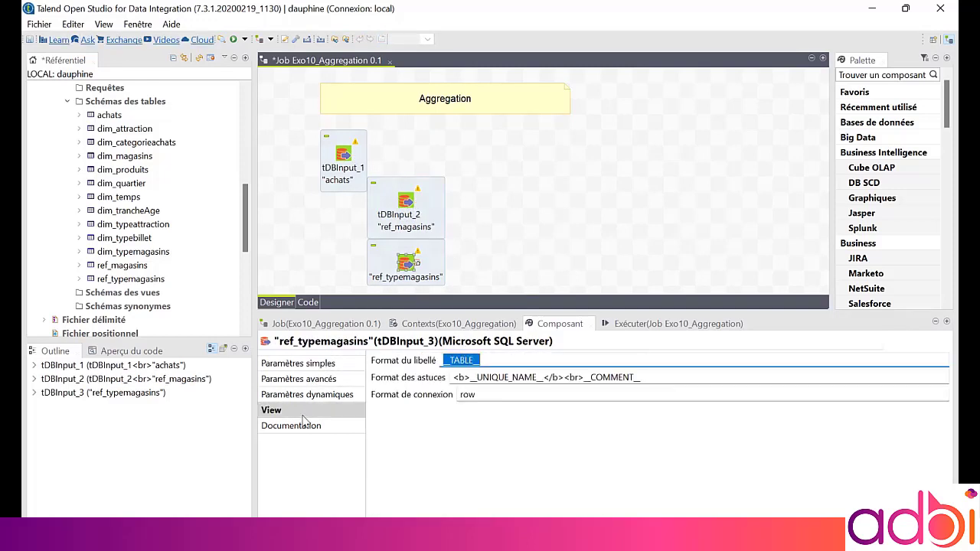
{"action": "key", "text": "ctrl+v"}
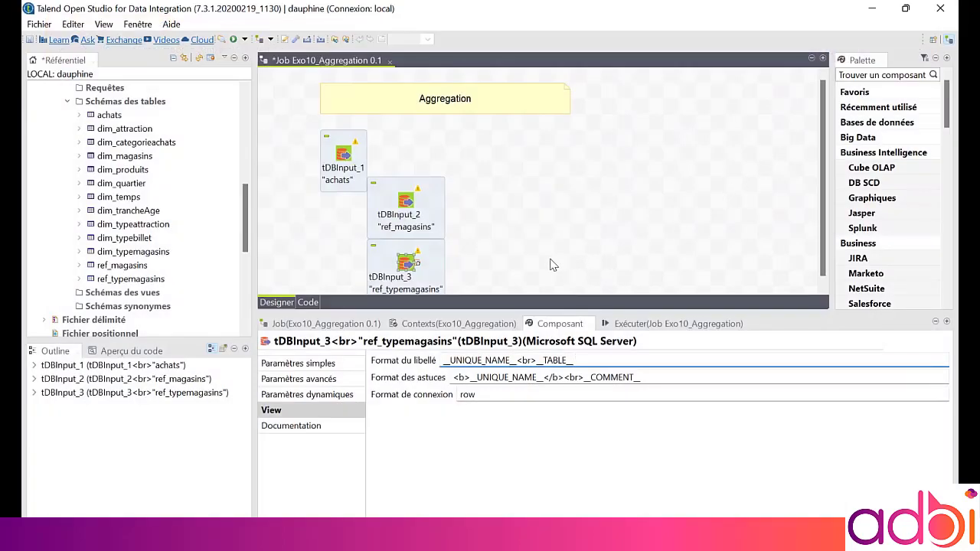
Add a tMap component to the right of the three input components
{"action": "left_click", "coordinate": [553, 265]}
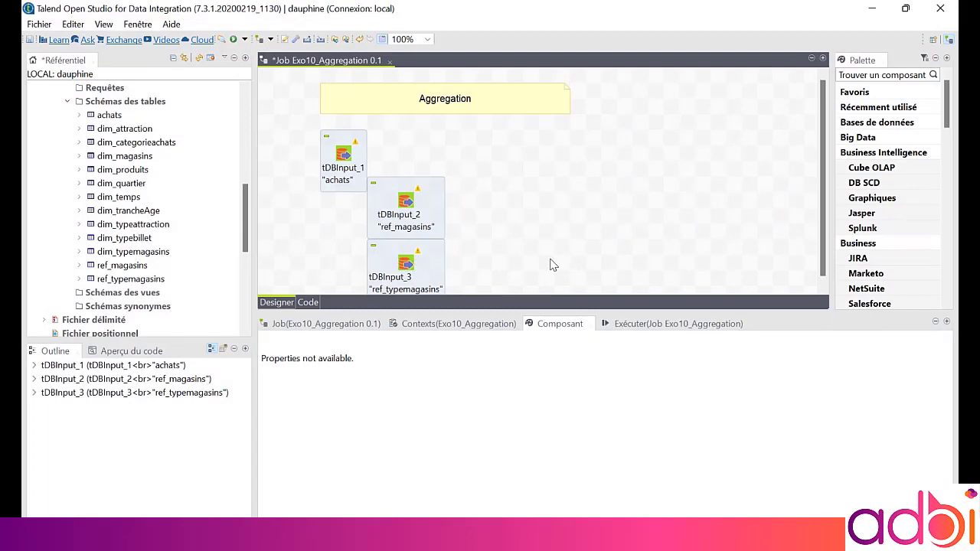
{"action": "type", "text": "tmap"}
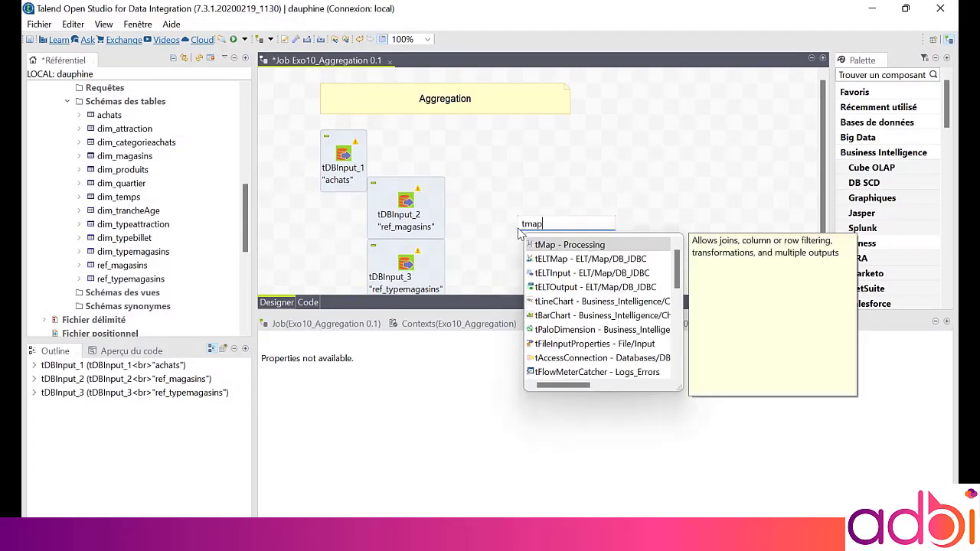
{"action": "key", "text": "Return"}
{"action": "left_click_drag", "start_coordinate": [519, 231], "coordinate": [497, 285]}
Add a tLogRow component and place it at the far right of the canvas
{"action": "left_click", "coordinate": [562, 235]}
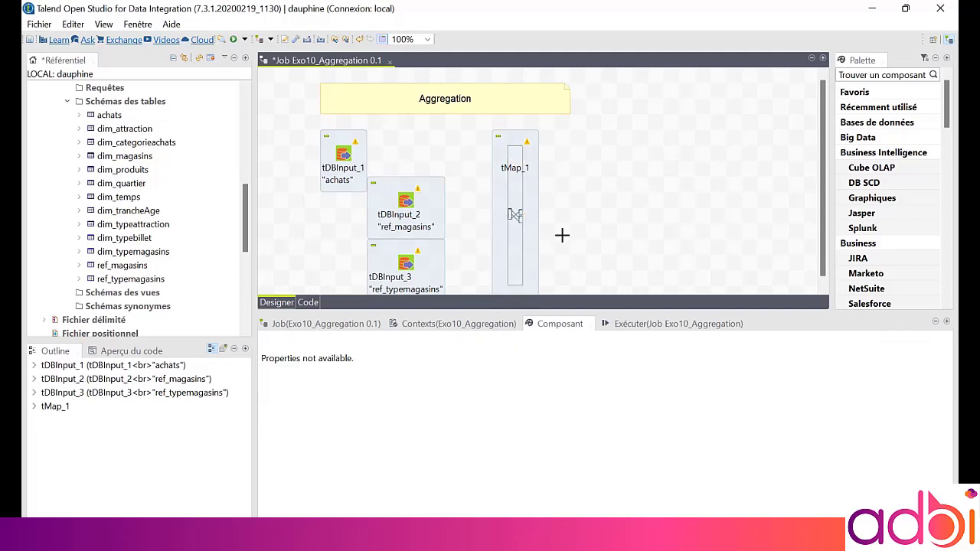
{"action": "type", "text": "tlo"}
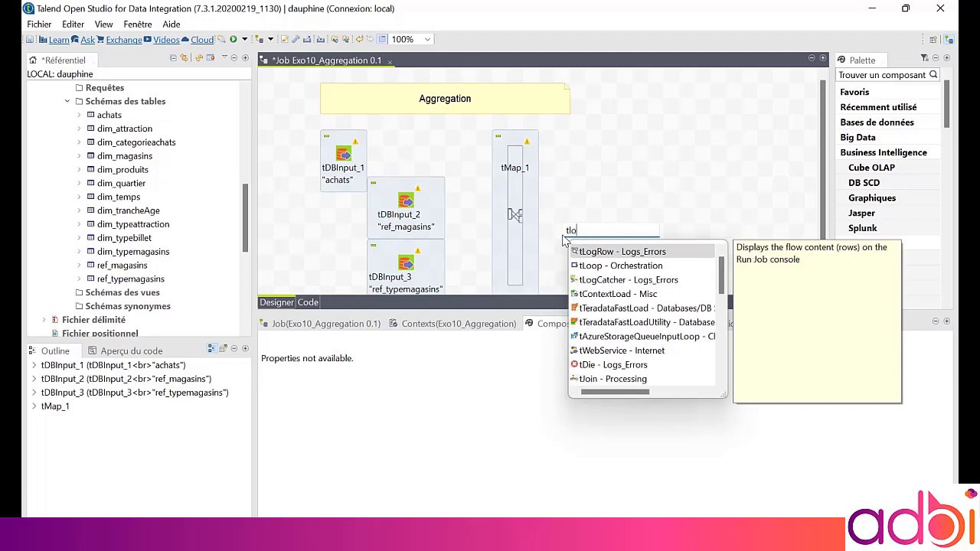
{"action": "key", "text": "Return"}
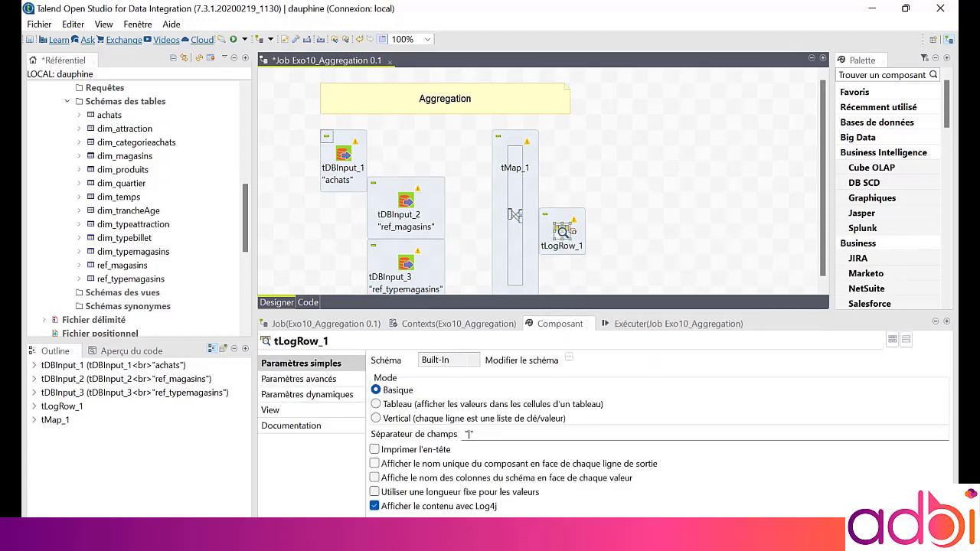
{"action": "left_click_drag", "start_coordinate": [562, 234], "coordinate": [702, 159]}
Add a tAggregateRow component between the tMap and the tLogRow, aligned with them
{"action": "left_click", "coordinate": [641, 158]}
{"action": "type", "text": "t"}
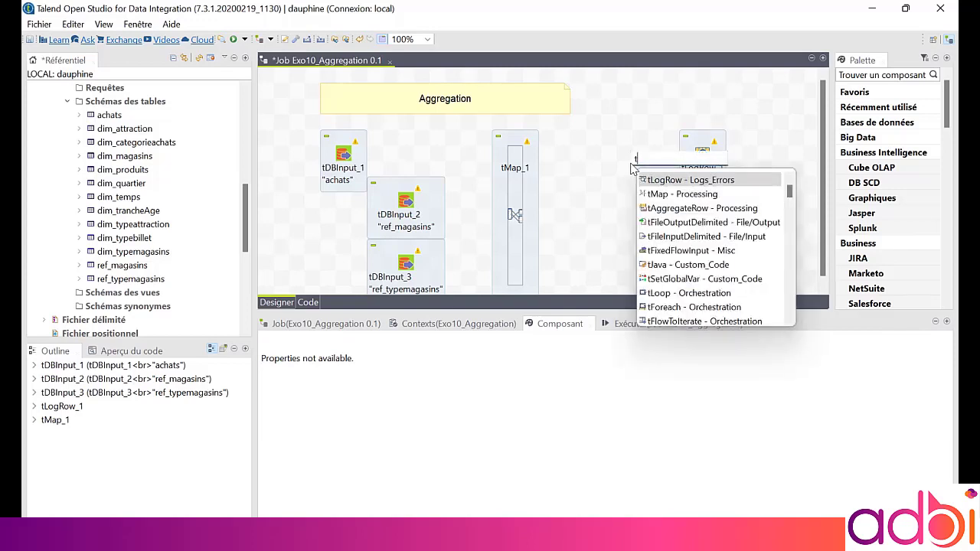
{"action": "type", "text": "ag"}
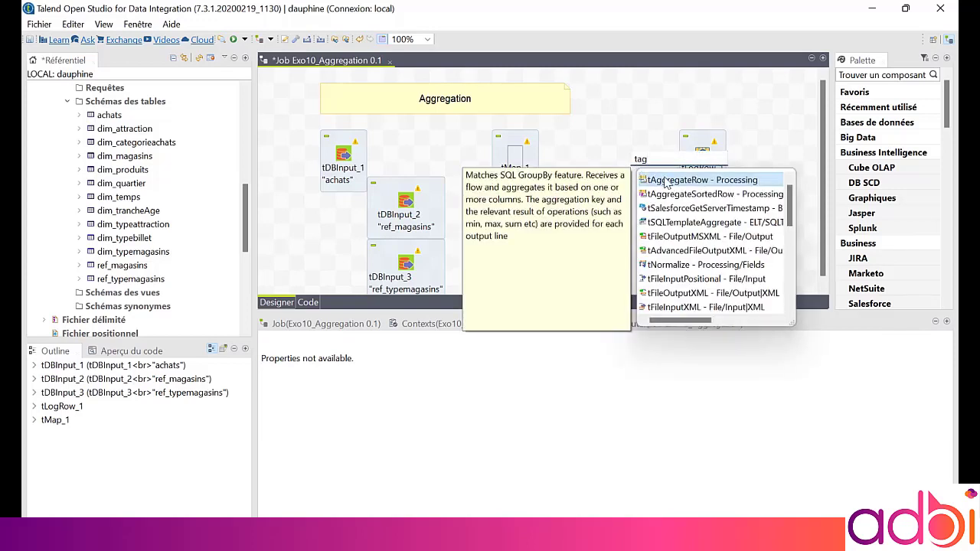
{"action": "double_click", "coordinate": [665, 181]}
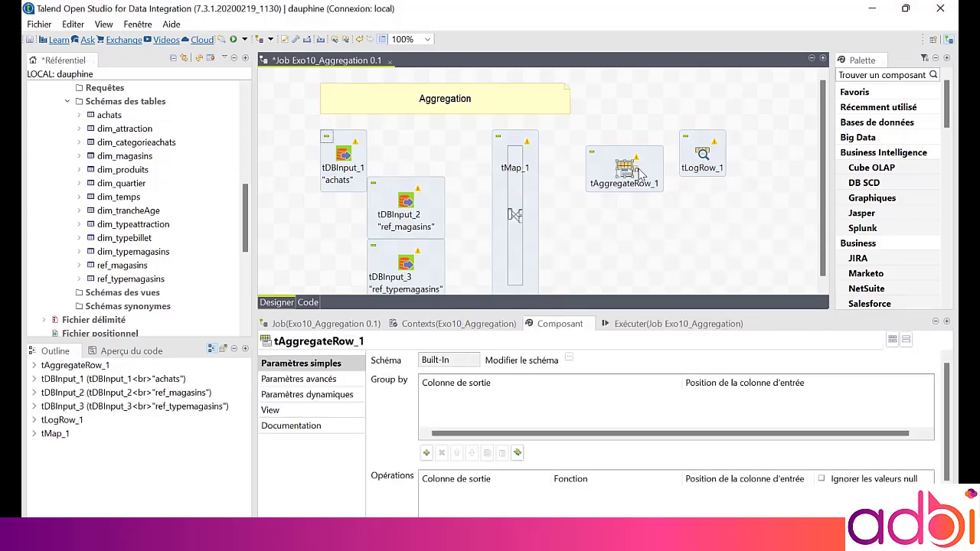
{"action": "left_click_drag", "start_coordinate": [626, 173], "coordinate": [626, 157]}
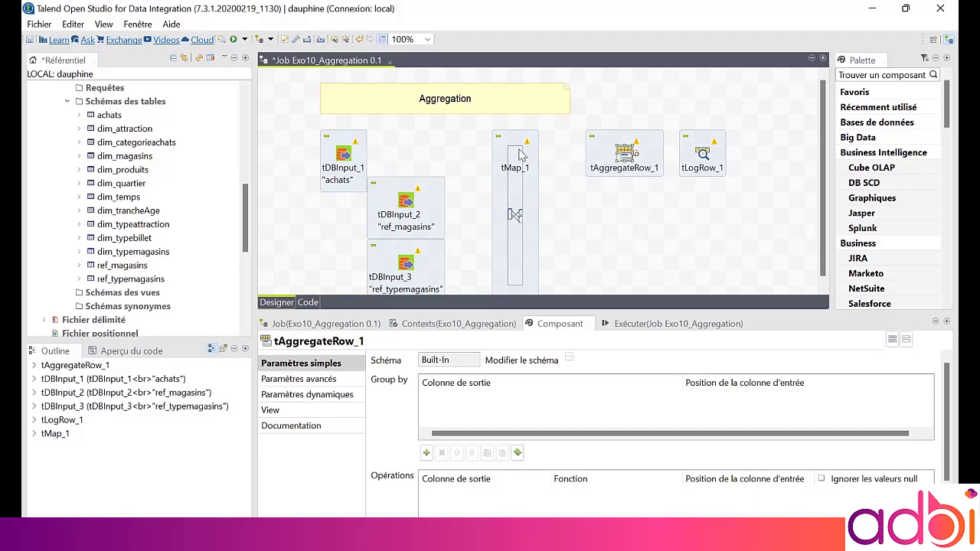
Connect the achats, ref_magasins and ref_typemagasins components to the tMap
{"action": "left_click_drag", "start_coordinate": [351, 154], "coordinate": [513, 180]}
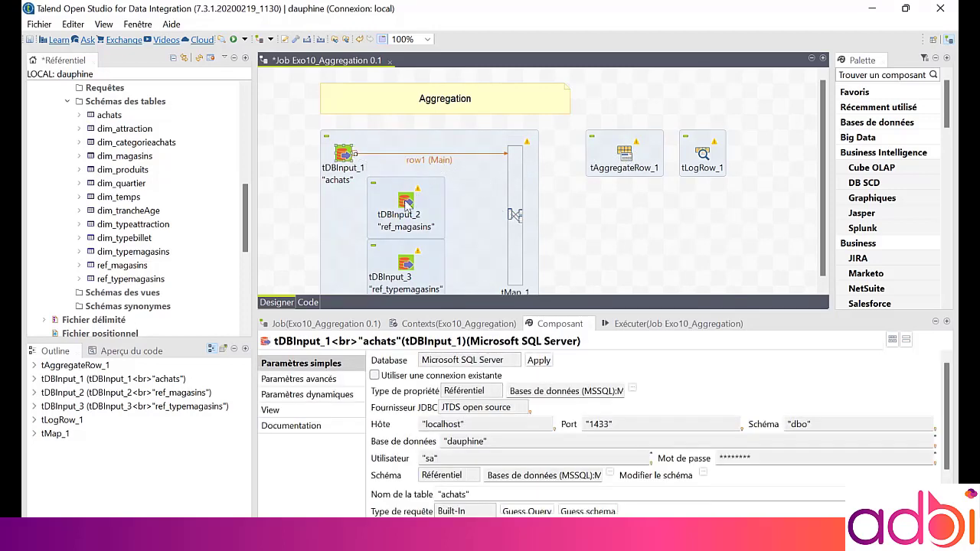
{"action": "left_click_drag", "start_coordinate": [427, 206], "coordinate": [513, 213]}
{"action": "left_click_drag", "start_coordinate": [406, 262], "coordinate": [521, 263]}
Rename the achats connection to inAchats
{"action": "left_click", "coordinate": [454, 162]}
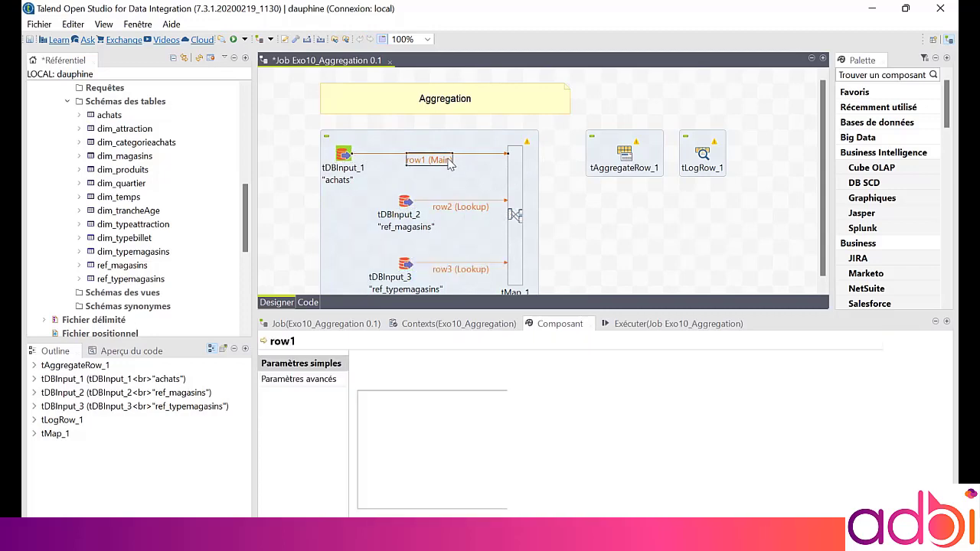
{"action": "left_click", "coordinate": [446, 162]}
{"action": "type", "text": "inAchats"}
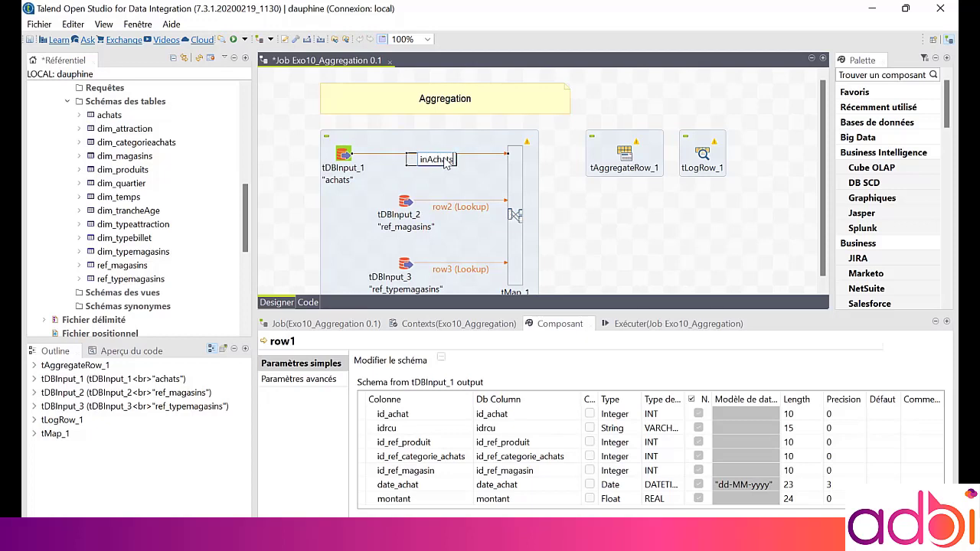
{"action": "key", "text": "Return"}
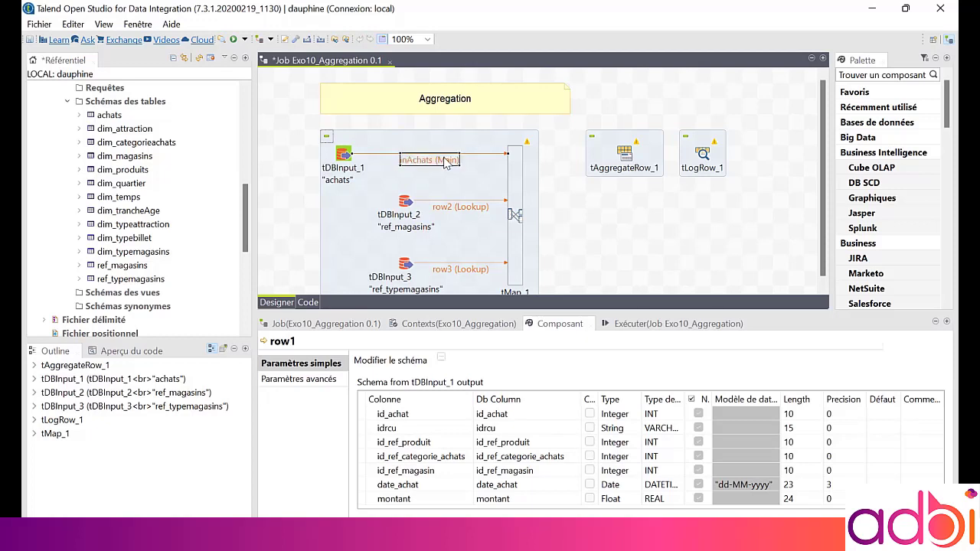
Rename the ref_magasins lookup connection to inRefMagasins
{"action": "left_click", "coordinate": [443, 208]}
{"action": "left_click", "coordinate": [446, 208]}
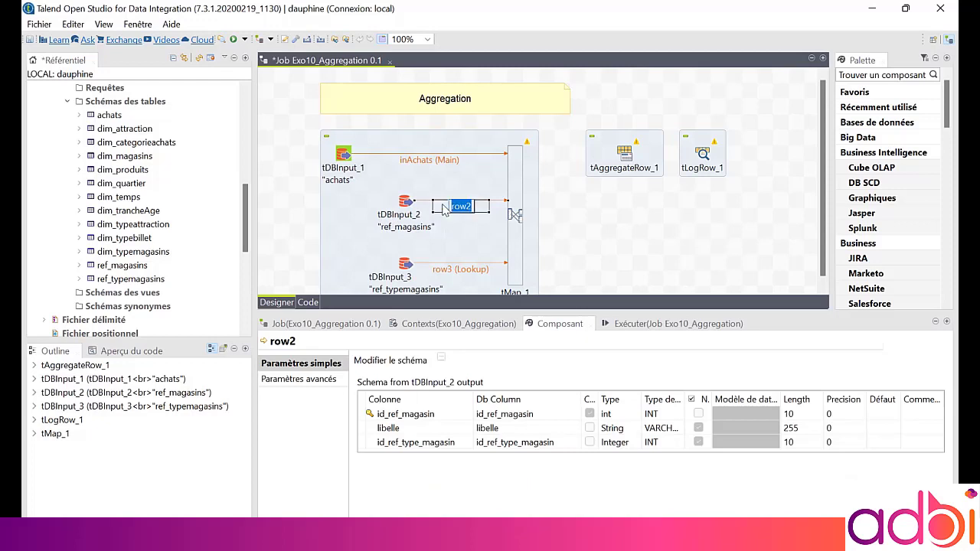
{"action": "type", "text": "inRefMagasins"}
{"action": "key", "text": "Return"}
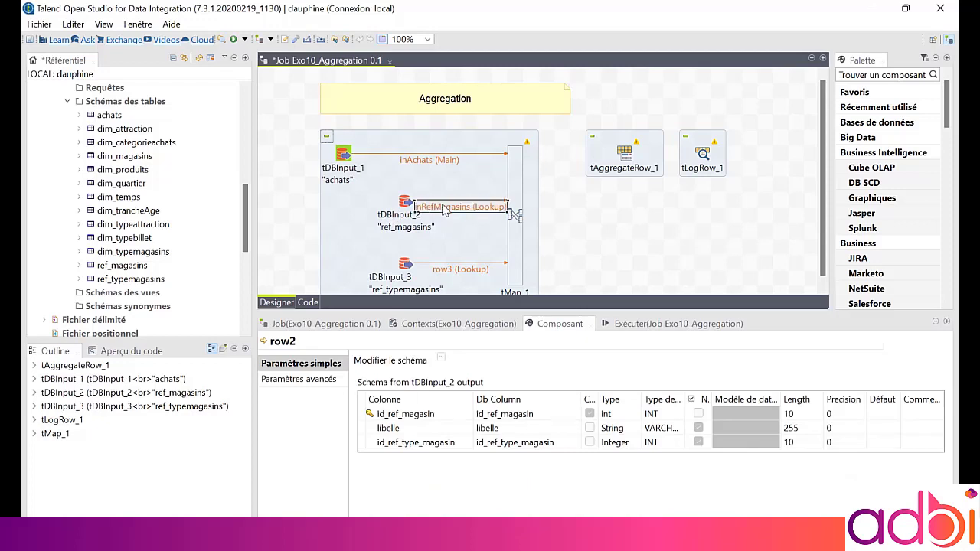
Rename the ref_typemagasins lookup connection to inTypeMagasin
{"action": "left_click", "coordinate": [450, 273]}
{"action": "left_click", "coordinate": [452, 276]}
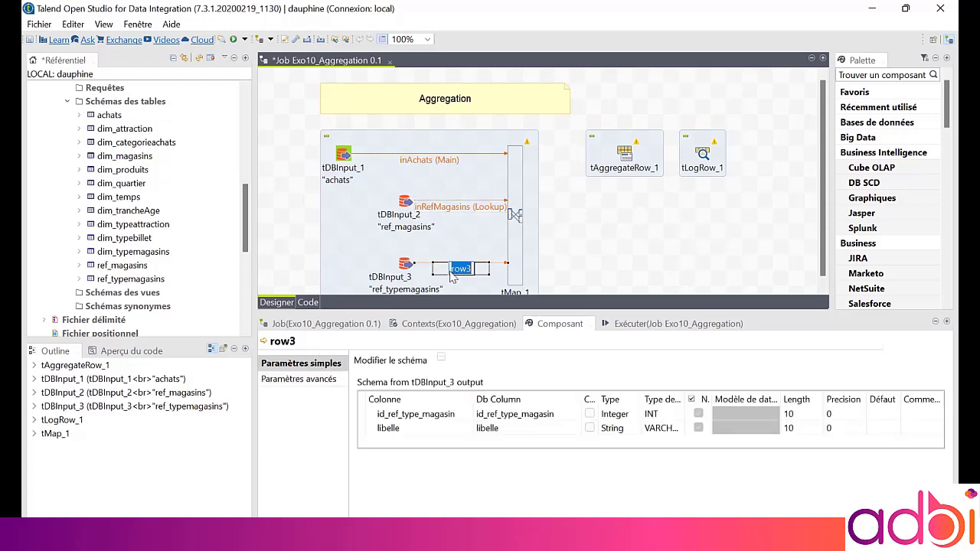
{"action": "left_click", "coordinate": [452, 272]}
{"action": "type", "text": "inTypeMagasin"}
{"action": "key", "text": "Return"}
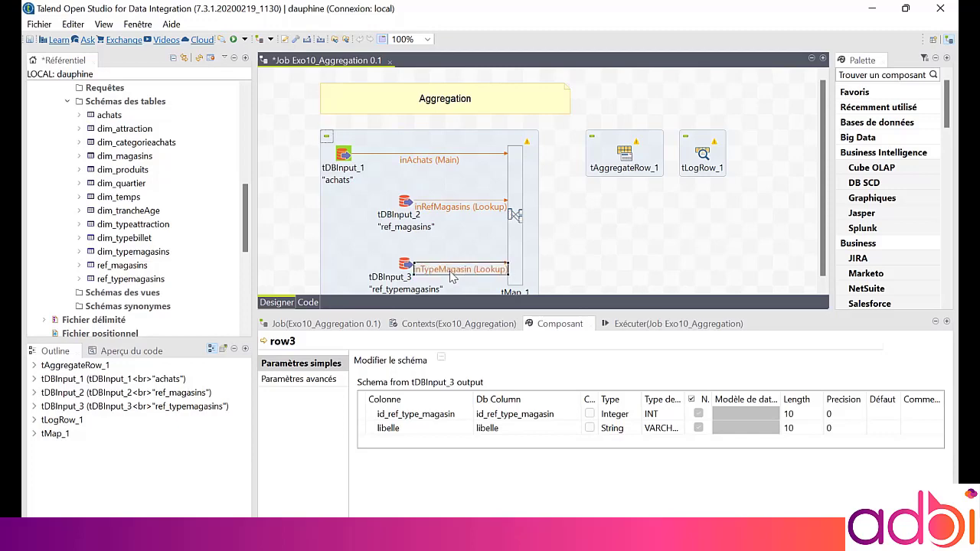
Open the tMap editor and add a new output named outBeforeAgg
{"action": "double_click", "coordinate": [512, 227]}
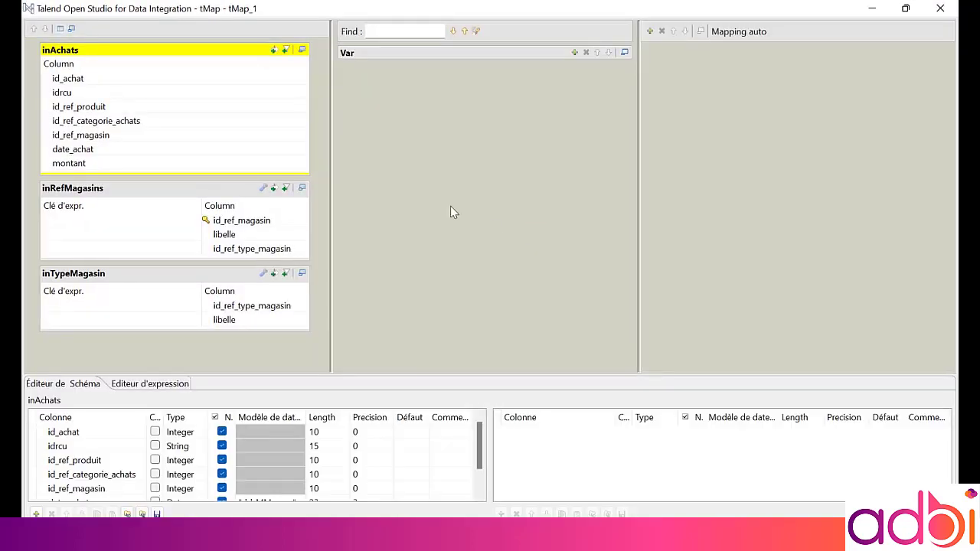
{"action": "left_click", "coordinate": [649, 32]}
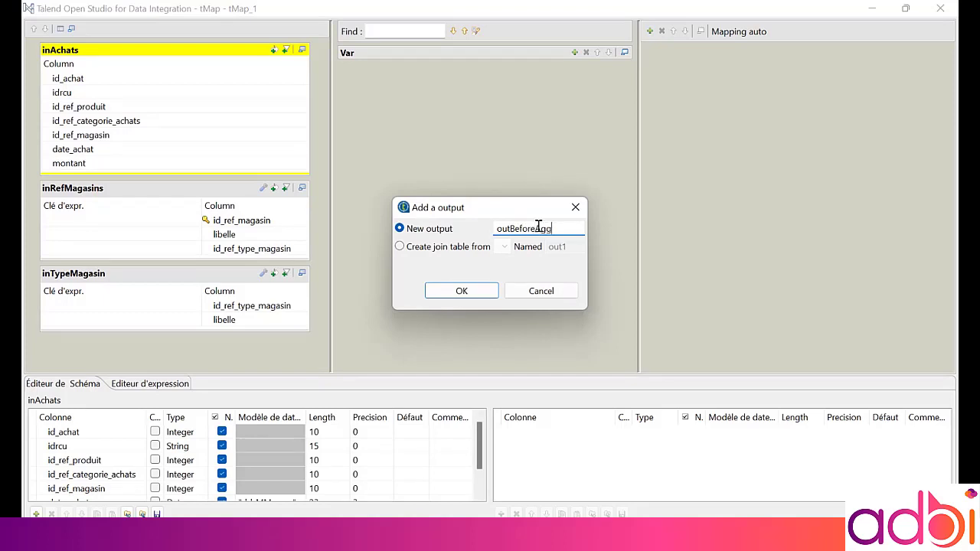
{"action": "key", "text": "Return"}
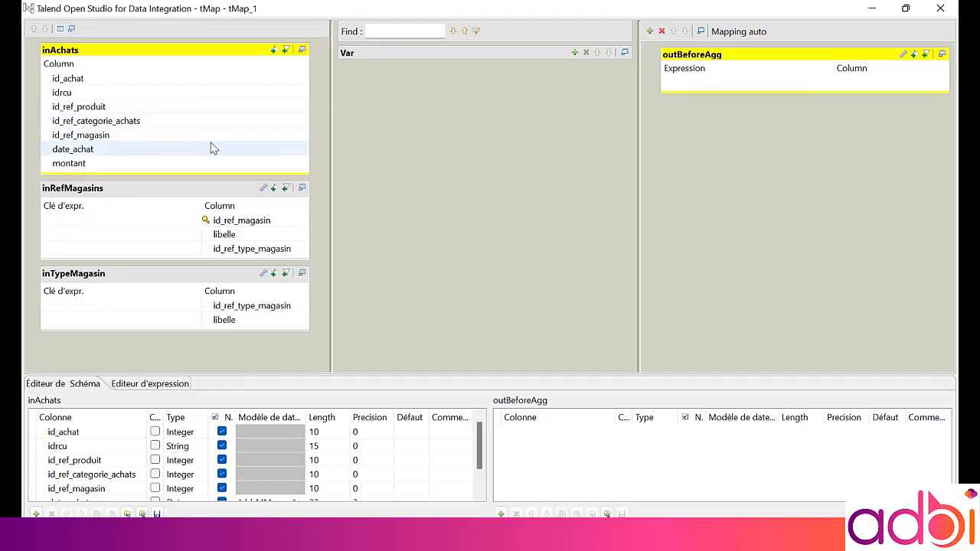
Map inAchats.montant and inTypeMagasin.libelle into the outBeforeAgg output
{"action": "left_click", "coordinate": [196, 166]}
{"action": "left_click_drag", "start_coordinate": [196, 171], "coordinate": [720, 90]}
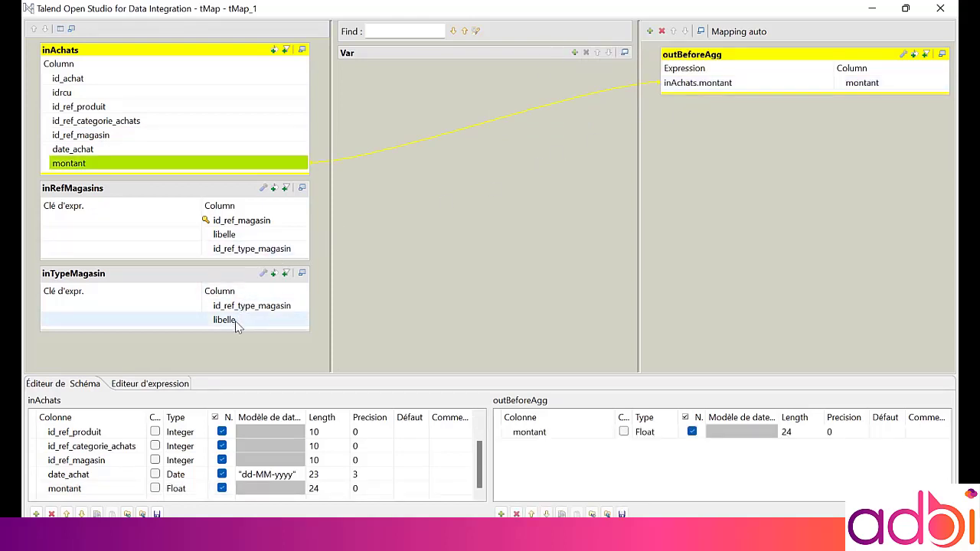
{"action": "left_click_drag", "start_coordinate": [235, 321], "coordinate": [711, 99]}
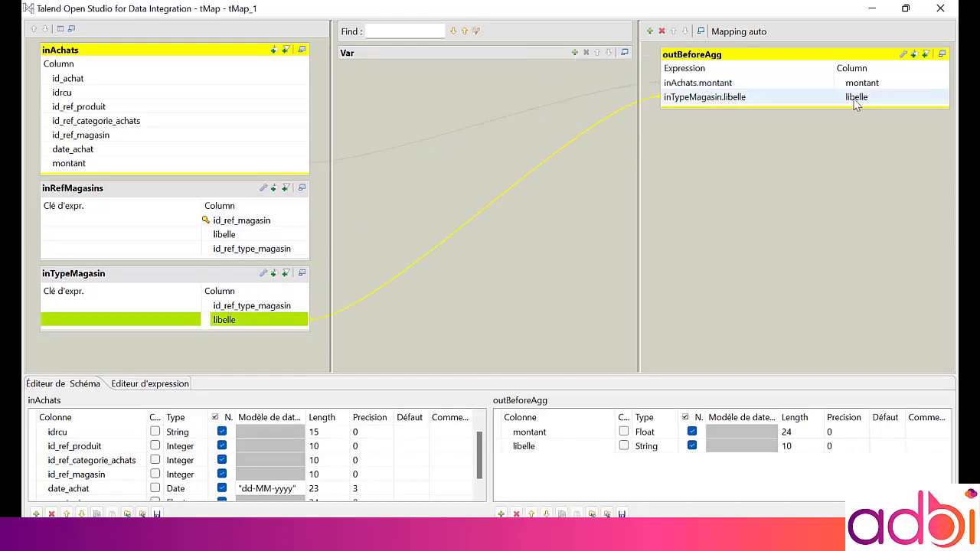
Rename the output libelle column to libelle_type_magasin
{"action": "left_click", "coordinate": [536, 446]}
{"action": "left_click", "coordinate": [536, 447]}
{"action": "left_click", "coordinate": [544, 447]}
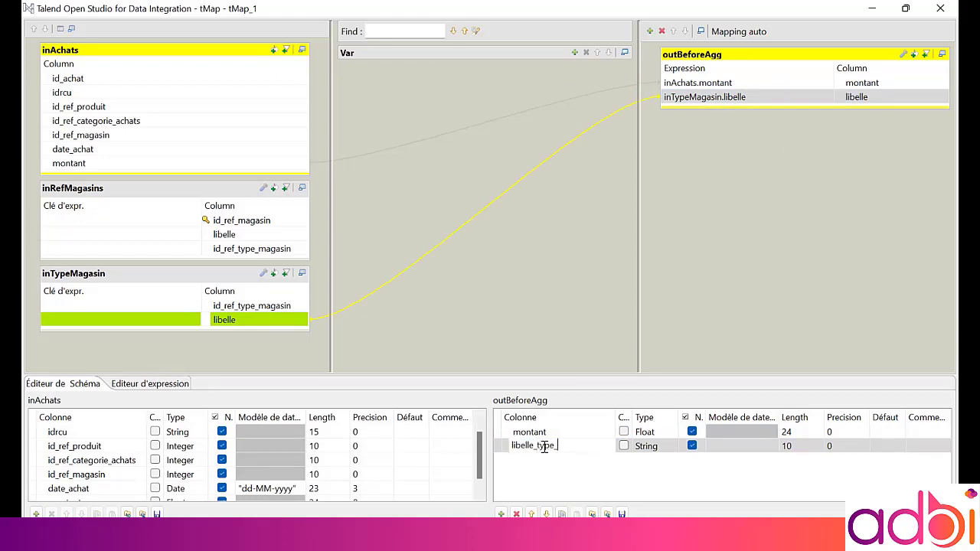
{"action": "key", "text": "Return"}
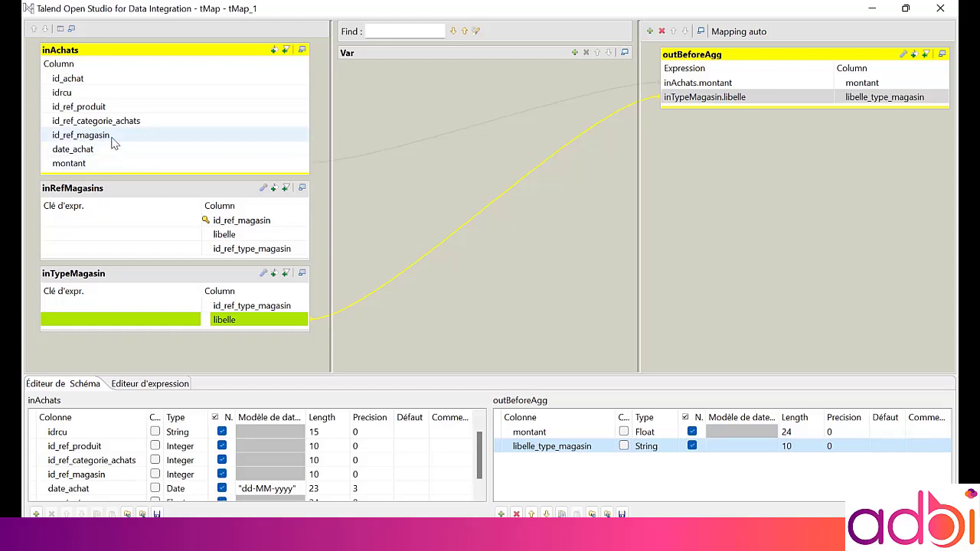
Join inAchats to inRefMagasins on id_ref_magasin and inRefMagasins to inTypeMagasin on id_ref_type_magasin
{"action": "left_click_drag", "start_coordinate": [114, 136], "coordinate": [119, 231]}
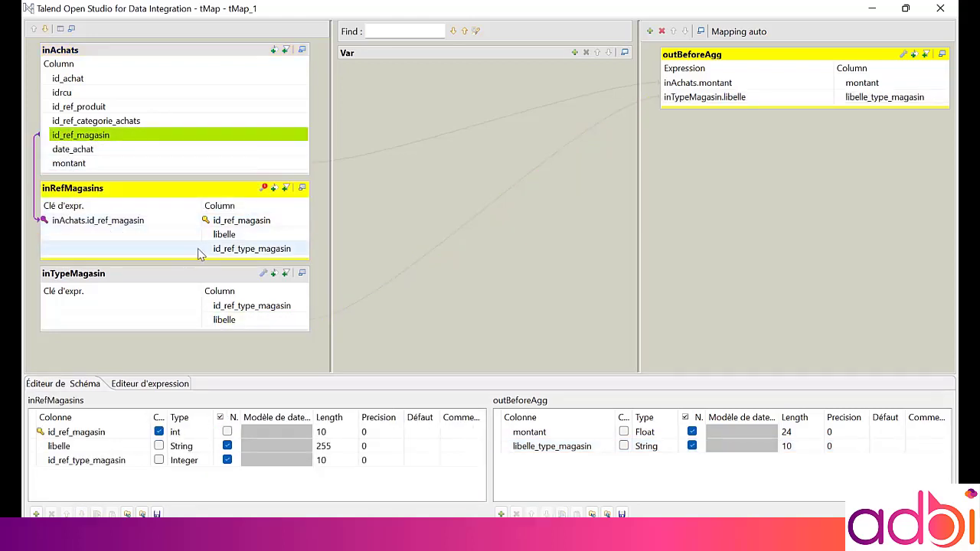
{"action": "left_click_drag", "start_coordinate": [220, 257], "coordinate": [135, 313]}
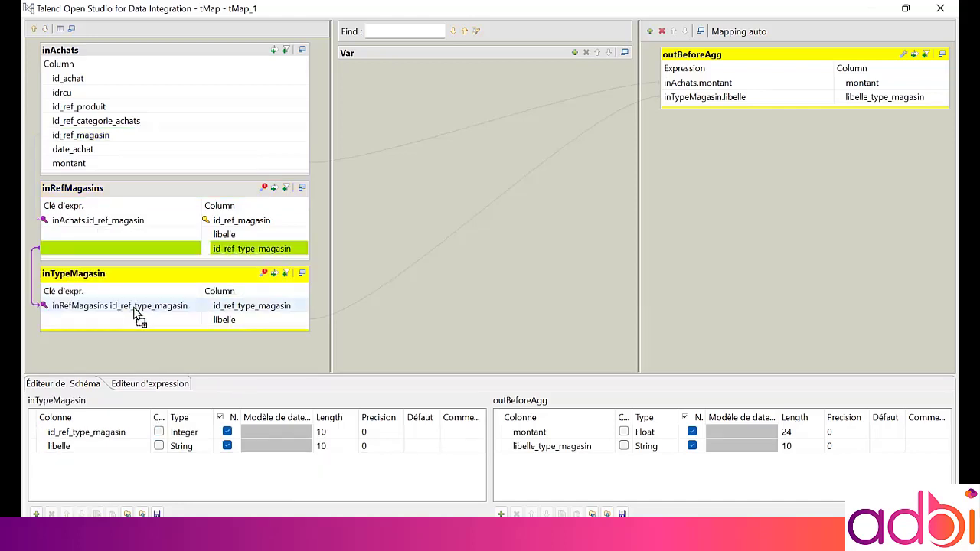
Set the inTypeMagasin lookup's join model to Inner Join
{"action": "left_click", "coordinate": [265, 273]}
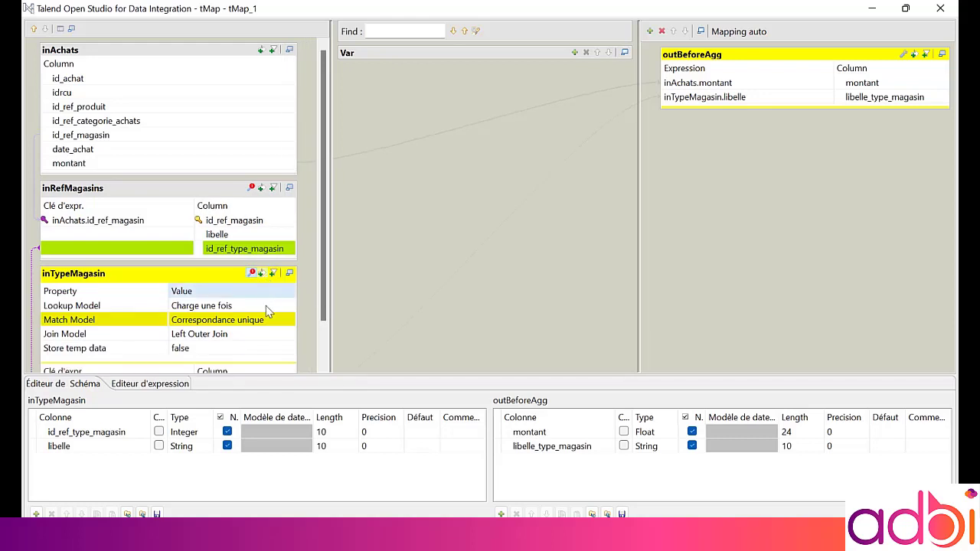
{"action": "left_click", "coordinate": [269, 333]}
{"action": "left_click", "coordinate": [289, 337]}
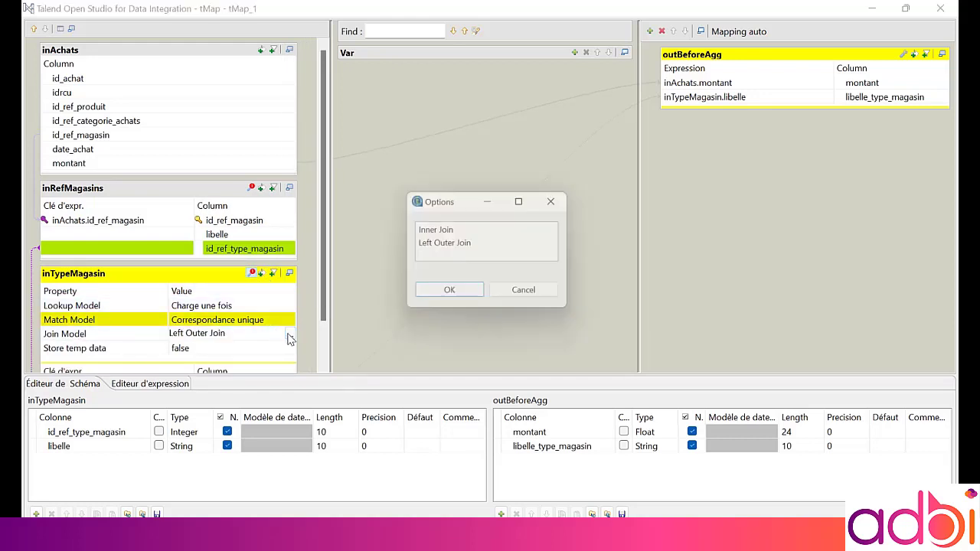
{"action": "double_click", "coordinate": [438, 230]}
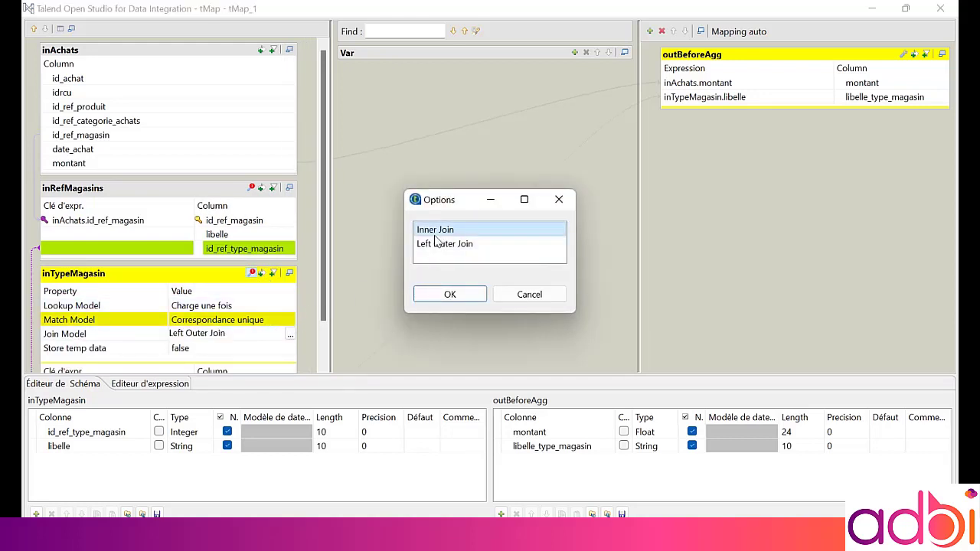
Set the inRefMagasins lookup's join model to Inner Join and confirm
{"action": "left_click", "coordinate": [253, 188]}
{"action": "left_click", "coordinate": [277, 248]}
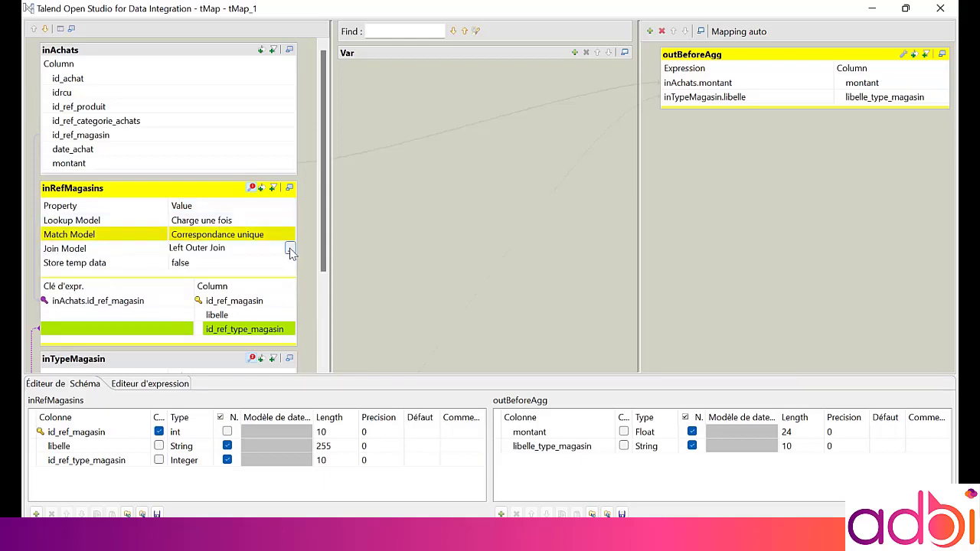
{"action": "left_click", "coordinate": [290, 250]}
{"action": "left_click", "coordinate": [422, 230]}
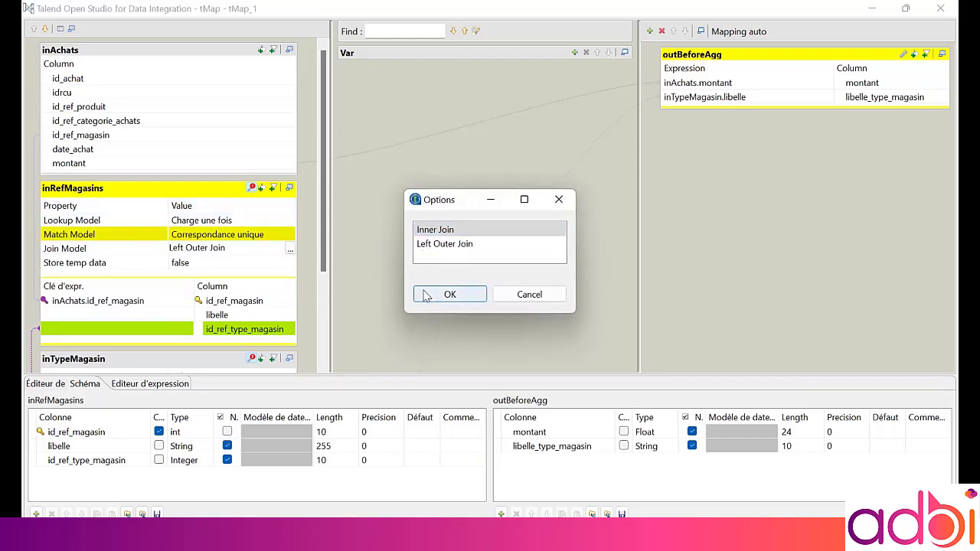
{"action": "left_click", "coordinate": [431, 294]}
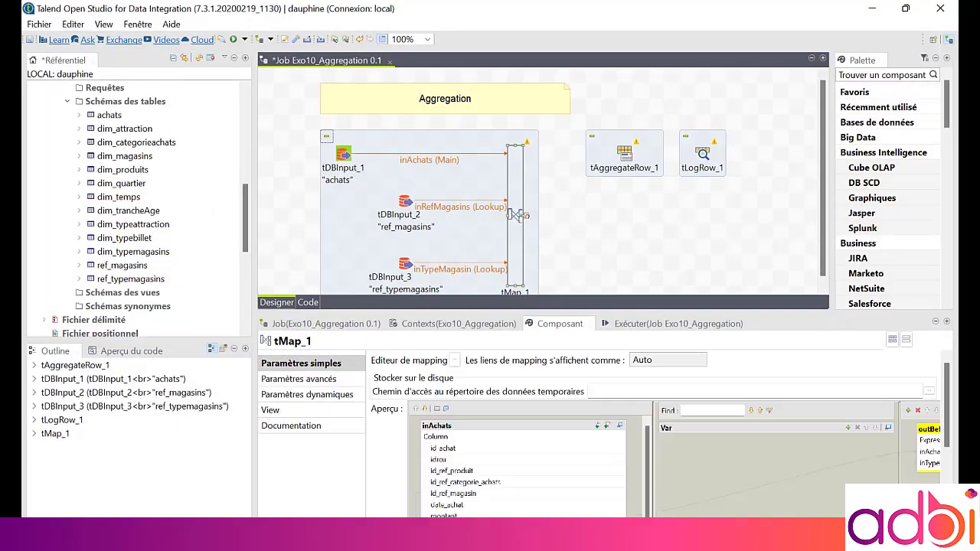
Connect the tMap's outBeforeAgg output to the tAggregateRow component
{"action": "right_click", "coordinate": [518, 186]}
{"action": "mouse_move", "coordinate": [532, 191]}
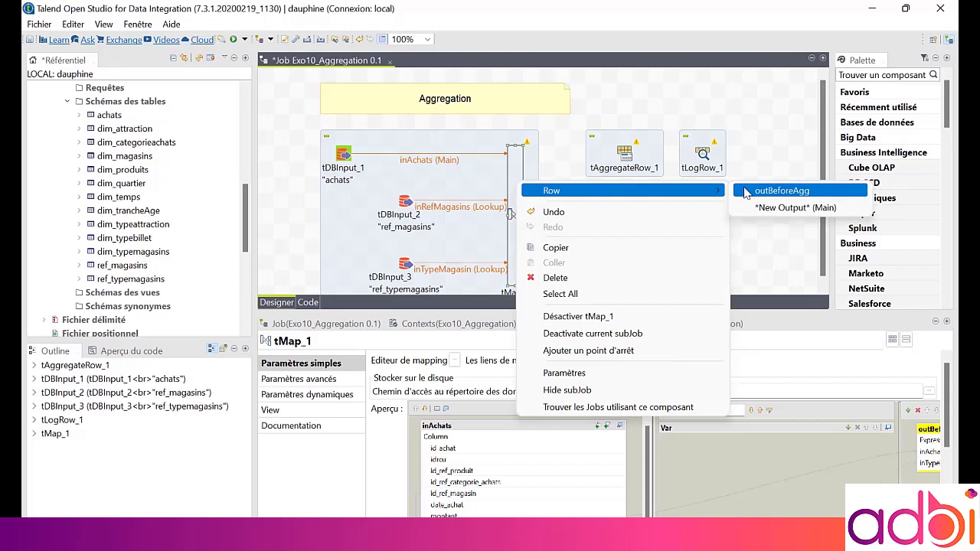
{"action": "left_click", "coordinate": [781, 191]}
{"action": "left_click", "coordinate": [622, 156]}
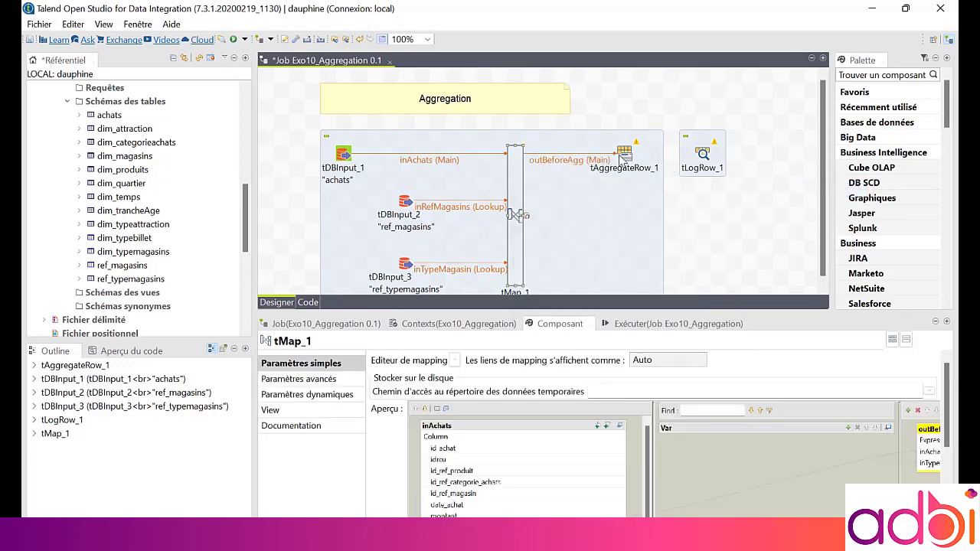
Open the tAggregateRow schema and copy the libelle_type_magasin column into its output
{"action": "left_click", "coordinate": [624, 153]}
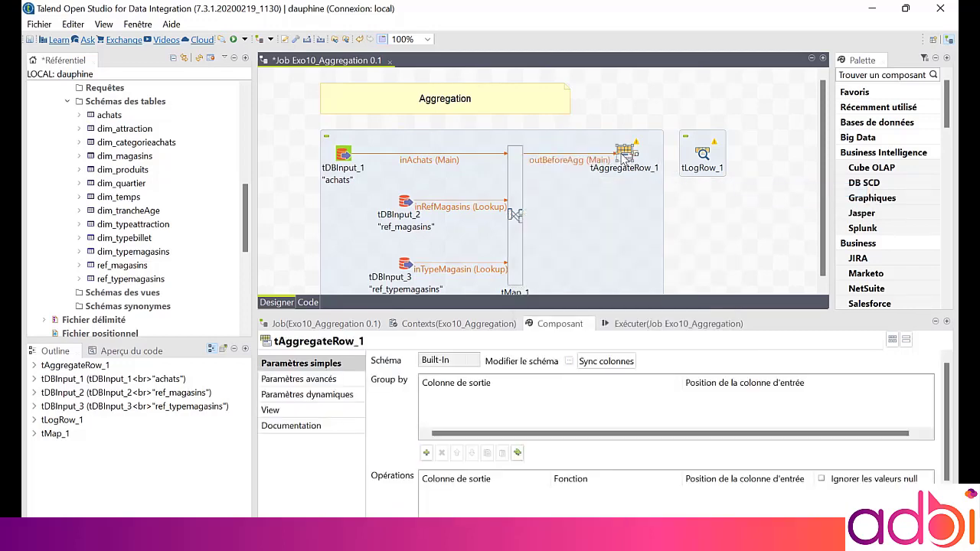
{"action": "left_click", "coordinate": [569, 362]}
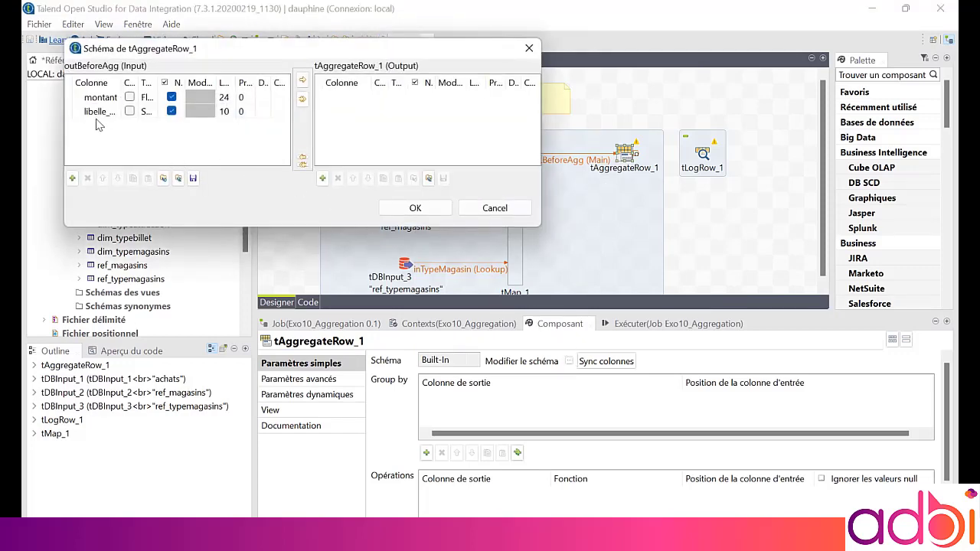
{"action": "left_click", "coordinate": [69, 111]}
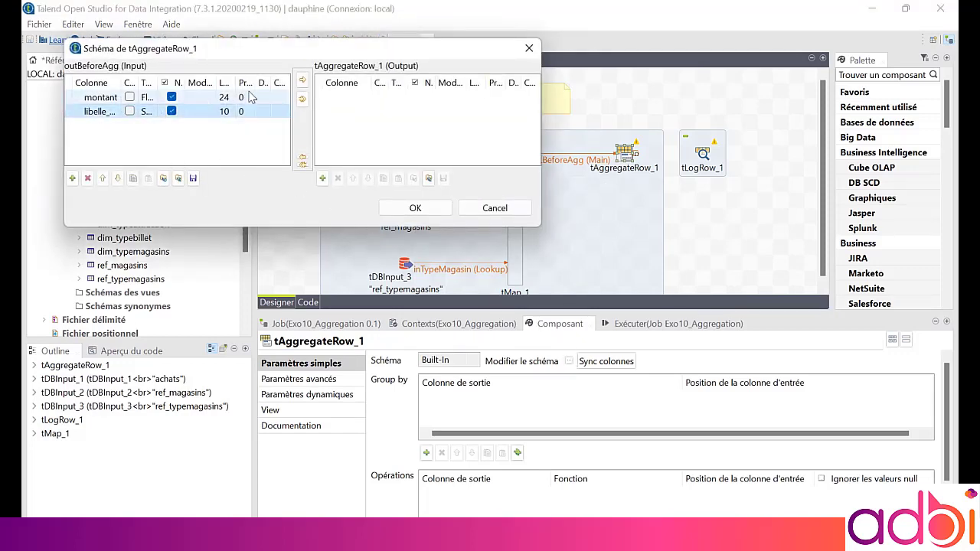
{"action": "left_click", "coordinate": [302, 80]}
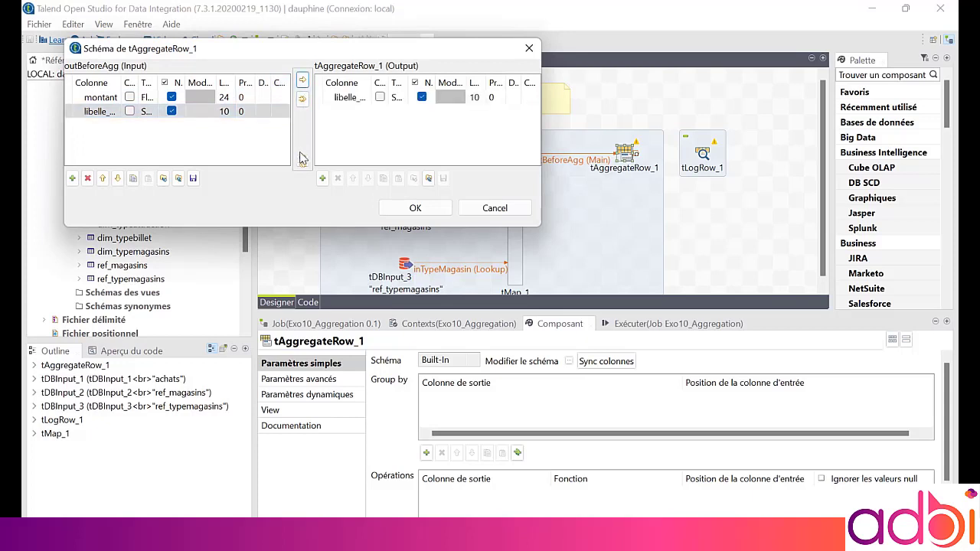
Add two output columns to the tAggregateRow schema and name the first nbAchat
{"action": "left_click", "coordinate": [322, 178]}
{"action": "left_click", "coordinate": [322, 178]}
{"action": "left_click", "coordinate": [350, 97]}
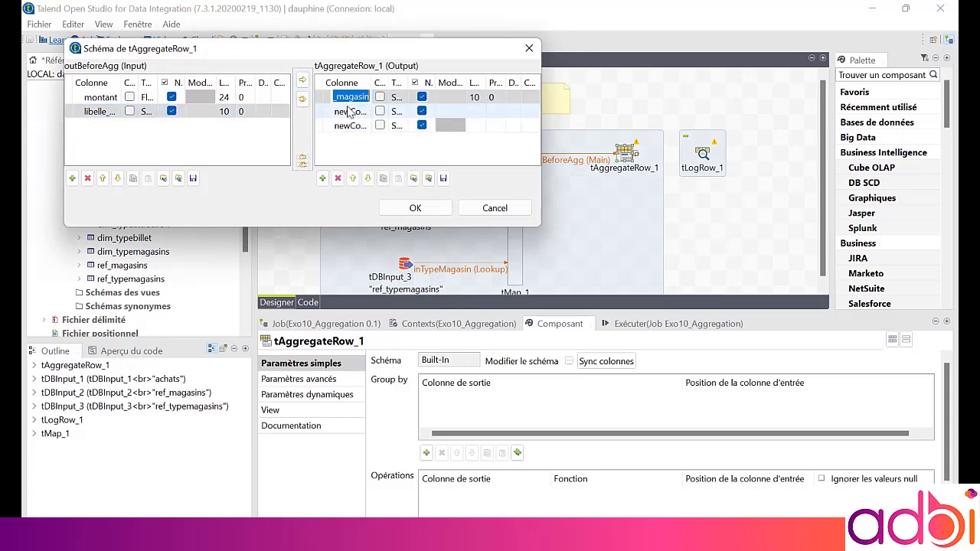
{"action": "left_click", "coordinate": [349, 111]}
{"action": "type", "text": "nbAchat"}
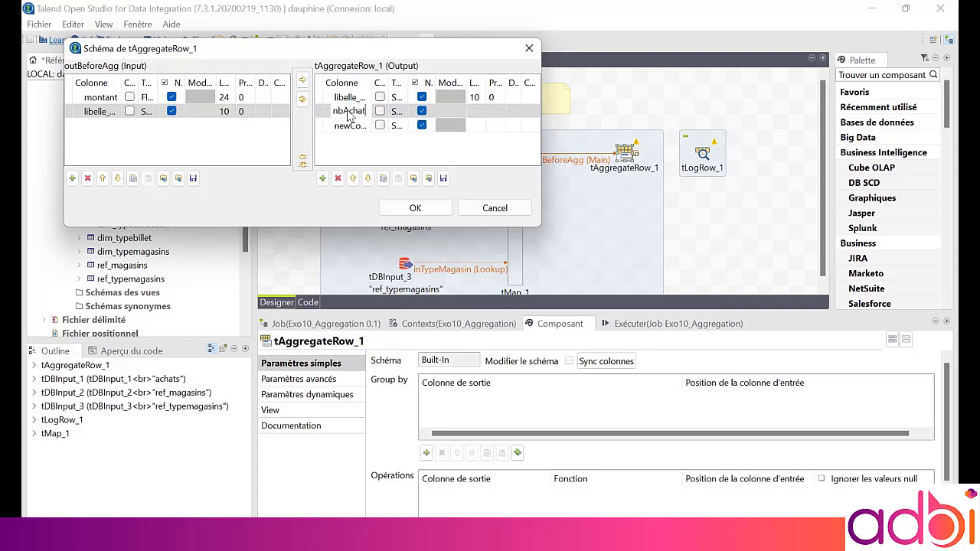
{"action": "key", "text": "Return"}
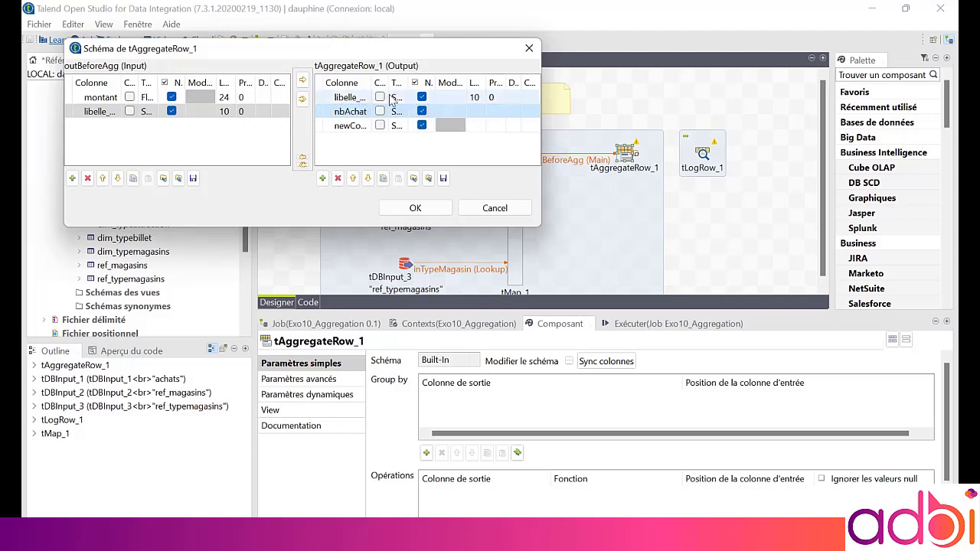
Set the nbAchat column's type to Integer
{"action": "left_click_drag", "start_coordinate": [407, 82], "coordinate": [444, 82]}
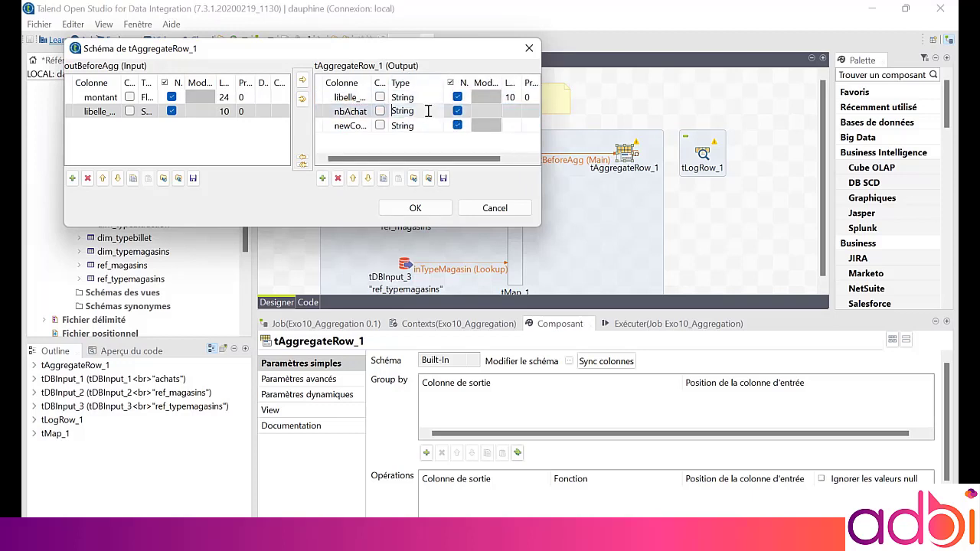
{"action": "left_click", "coordinate": [432, 111]}
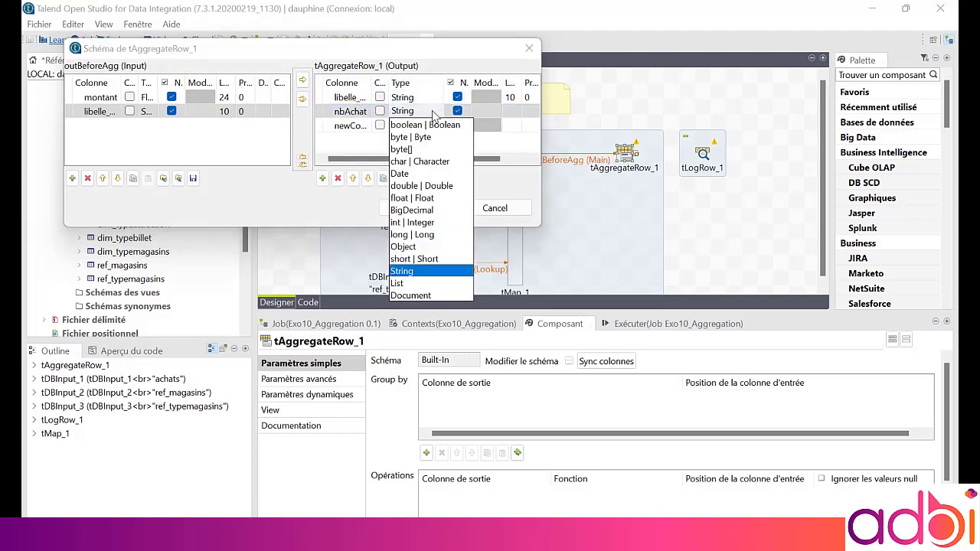
{"action": "left_click", "coordinate": [412, 222]}
Rename the third output column to sumMontant
{"action": "left_click", "coordinate": [354, 126]}
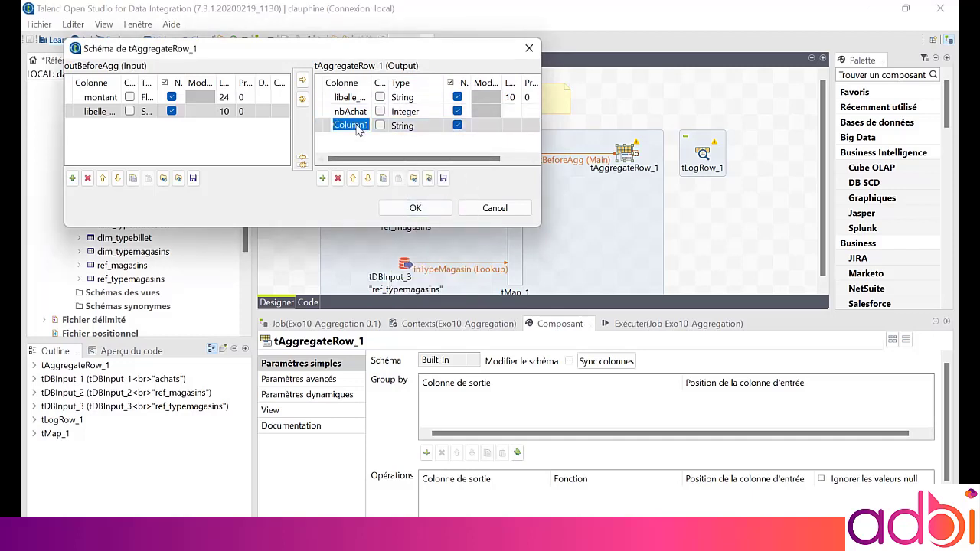
{"action": "type", "text": "sumMontant"}
{"action": "key", "text": "Return"}
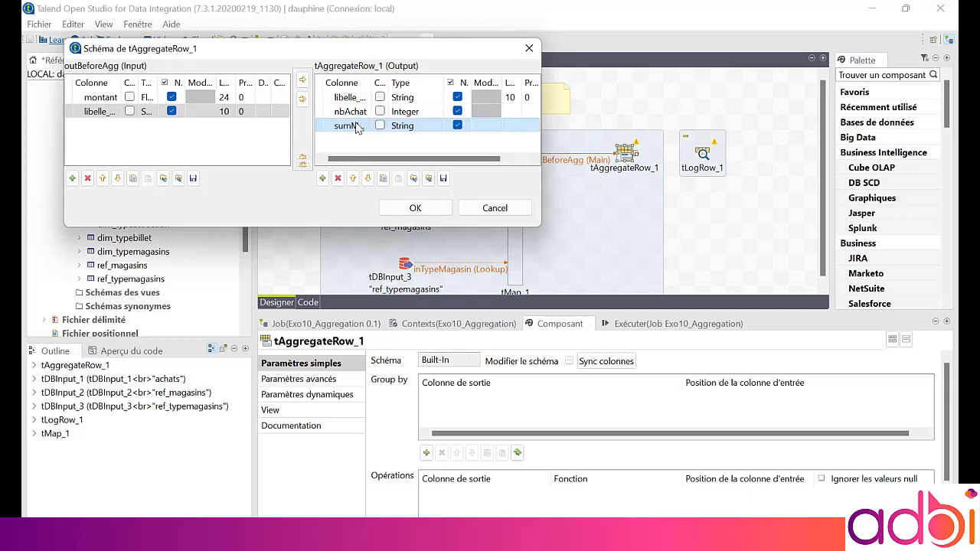
Set the sumMontant column's type to Float and confirm the tAggregateRow schema
{"action": "left_click", "coordinate": [405, 126]}
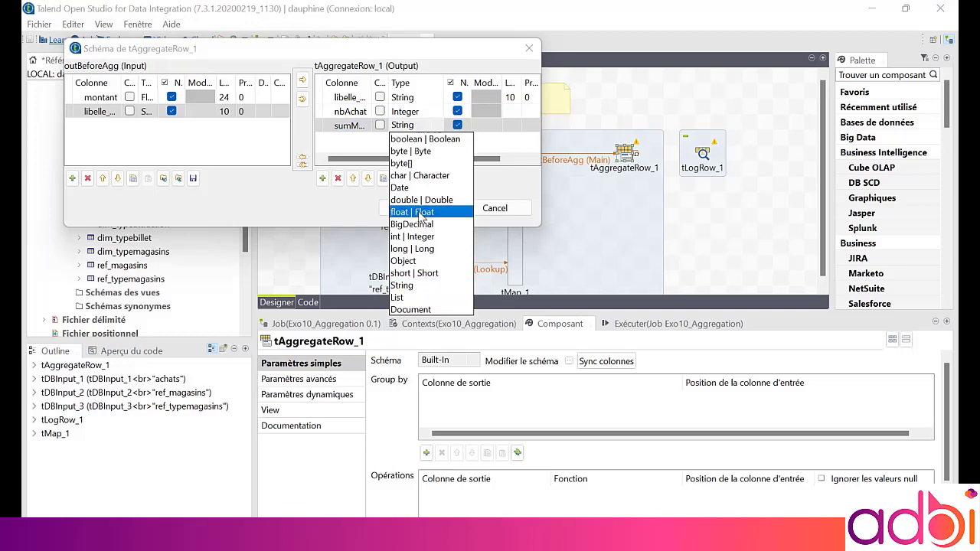
{"action": "left_click", "coordinate": [425, 212]}
{"action": "left_click", "coordinate": [287, 152]}
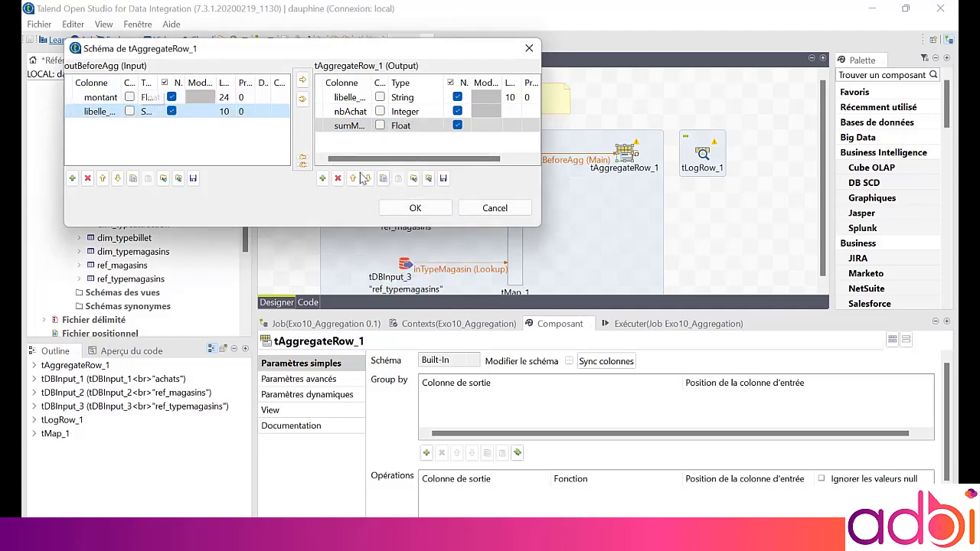
{"action": "left_click", "coordinate": [410, 208]}
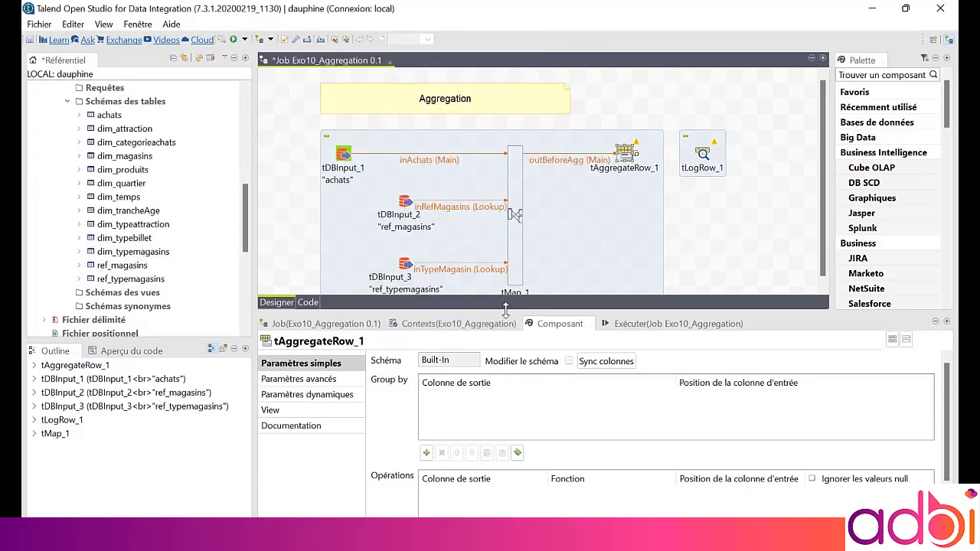
Group by libelle_type_magasin and add operations nbAchat as count of montant and sumMontant as somme of montant
{"action": "left_click_drag", "start_coordinate": [505, 308], "coordinate": [502, 255]}
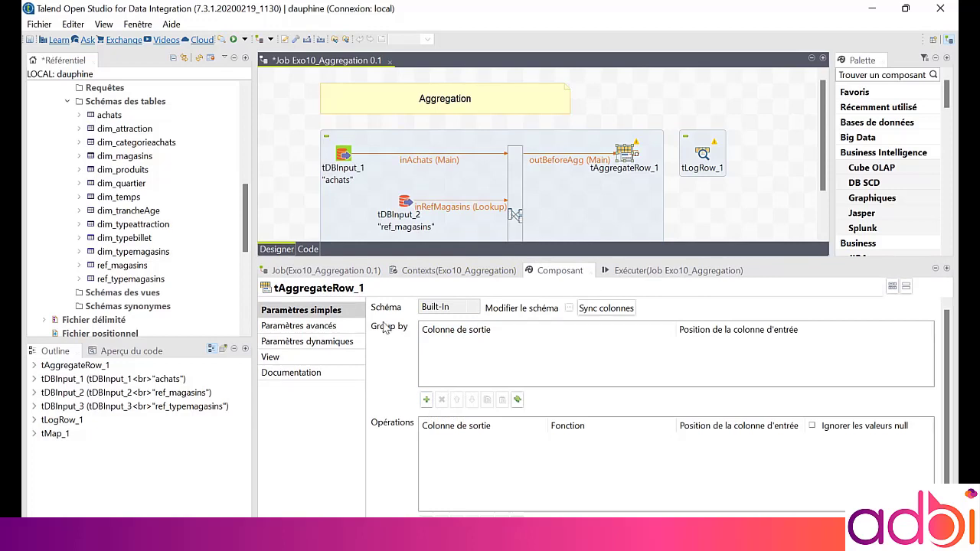
{"action": "left_click", "coordinate": [427, 399]}
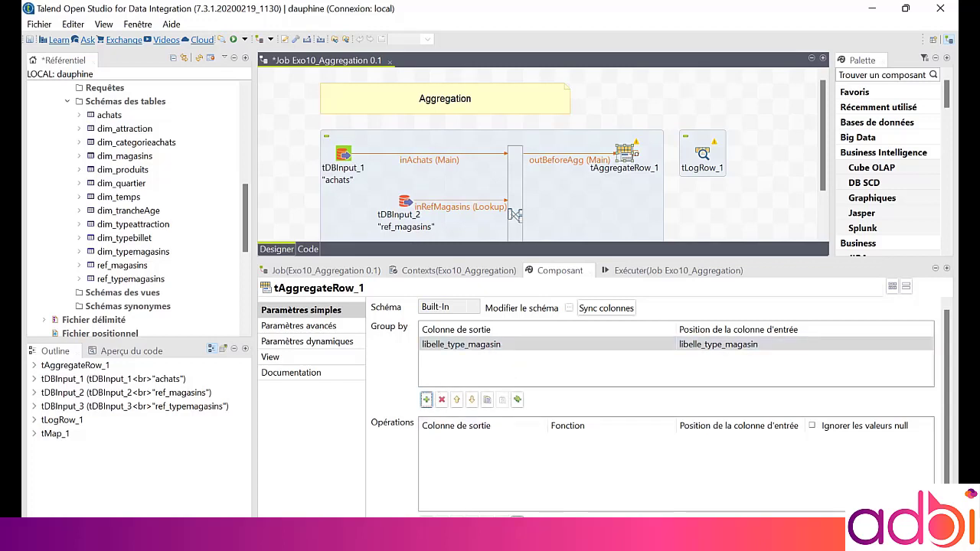
{"action": "left_click", "coordinate": [426, 523]}
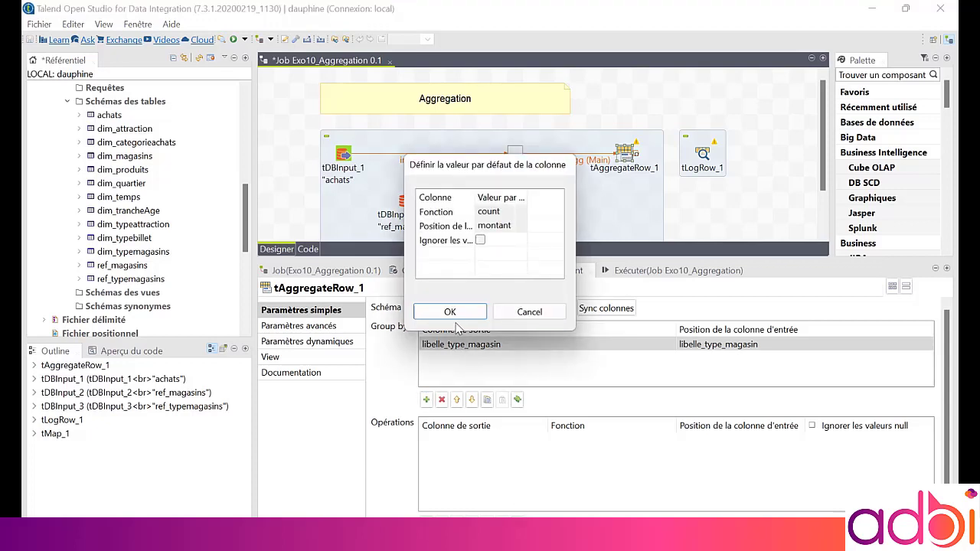
{"action": "left_click", "coordinate": [451, 312]}
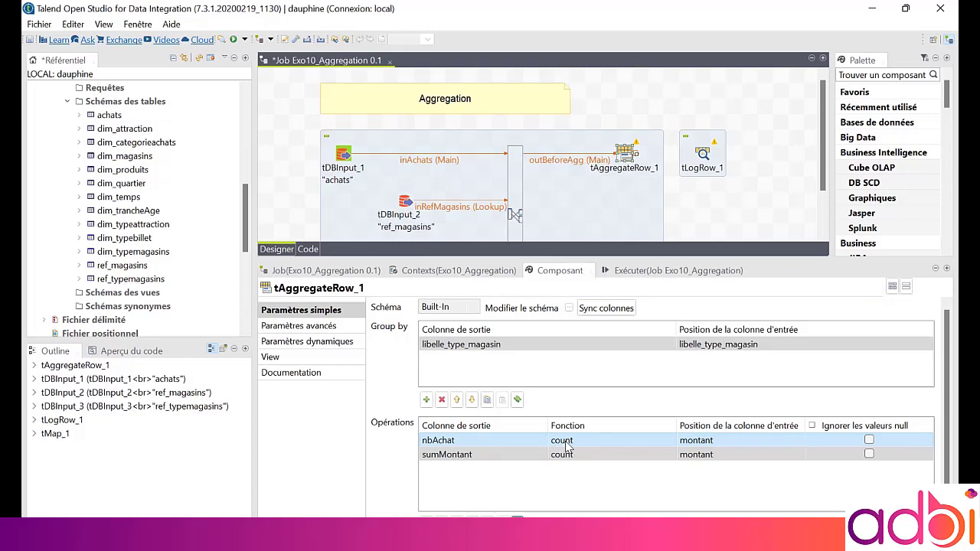
{"action": "left_click", "coordinate": [696, 443]}
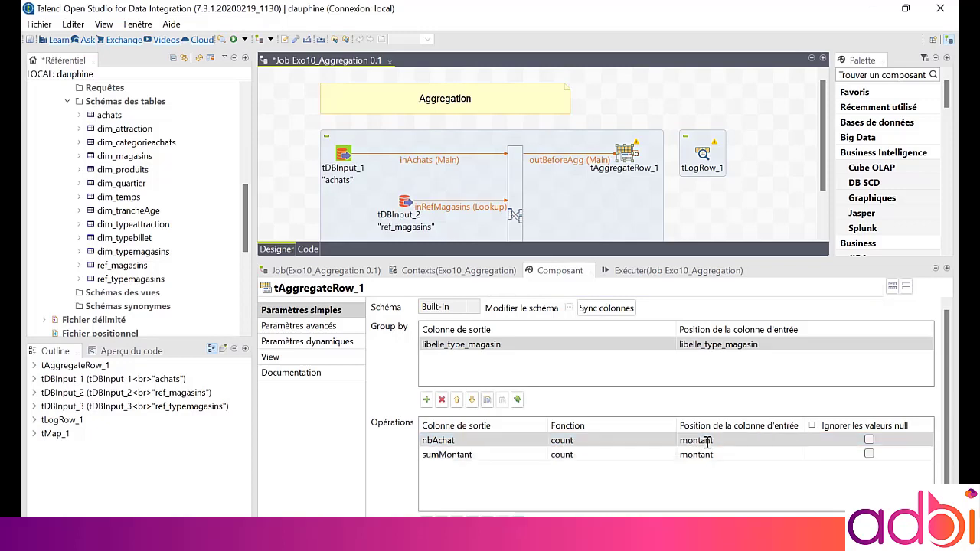
{"action": "left_click", "coordinate": [797, 441]}
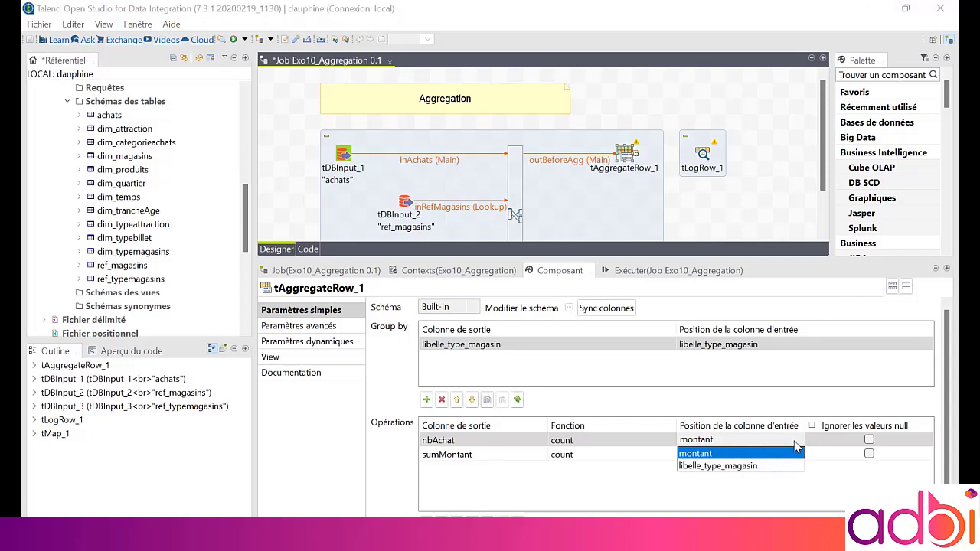
{"action": "left_click", "coordinate": [642, 479]}
{"action": "left_click", "coordinate": [617, 459]}
{"action": "left_click", "coordinate": [626, 454]}
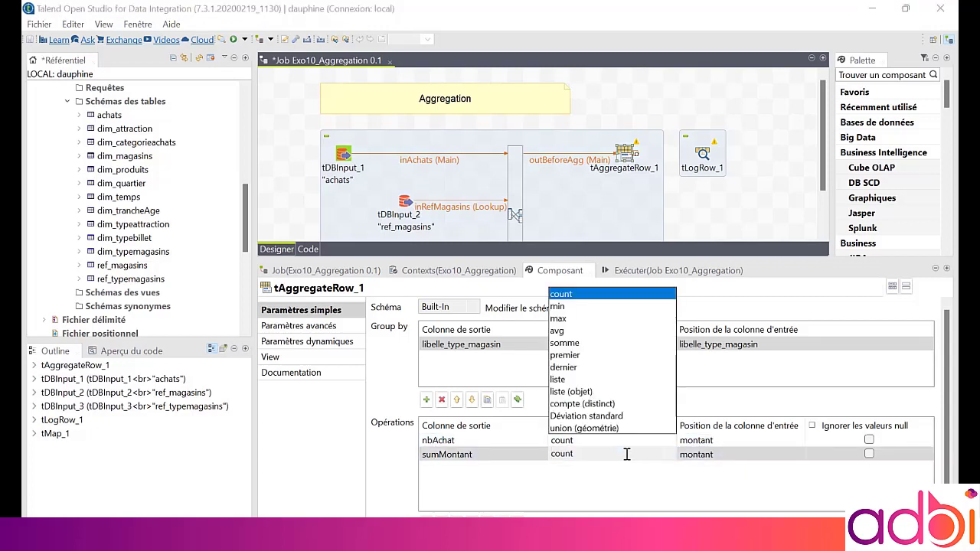
{"action": "left_click", "coordinate": [565, 343]}
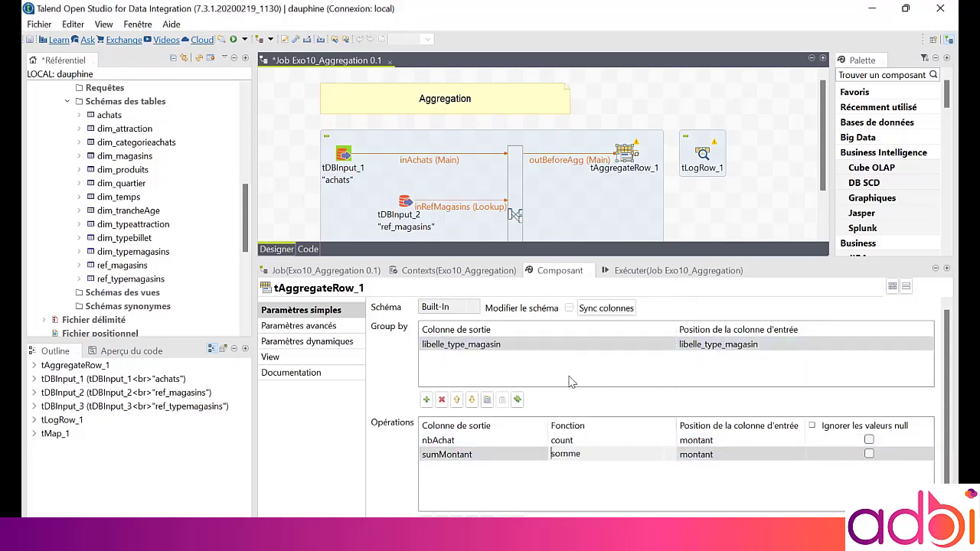
{"action": "left_click", "coordinate": [578, 468]}
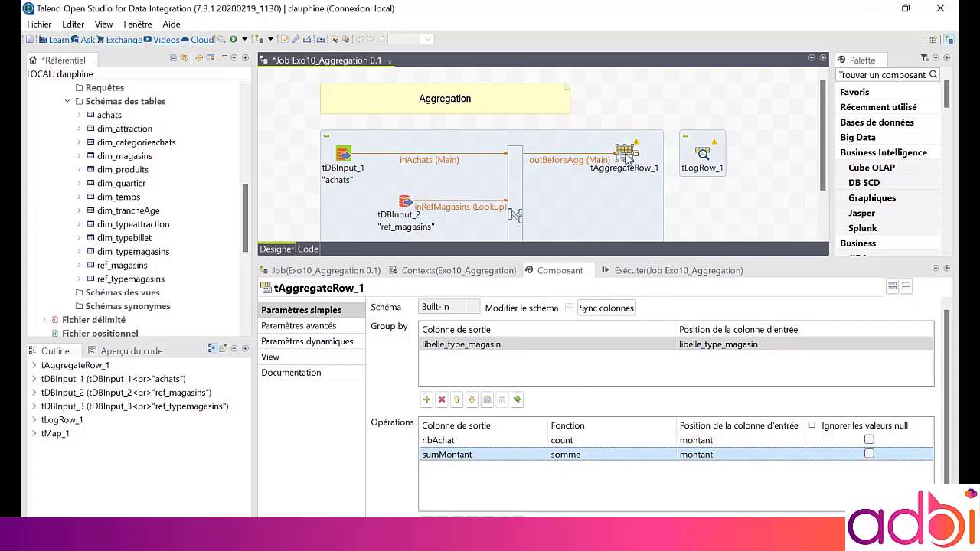
Link tAggregateRow to tLogRow with a Main row, run the job and examine the console output
{"action": "left_click_drag", "start_coordinate": [628, 157], "coordinate": [703, 155]}
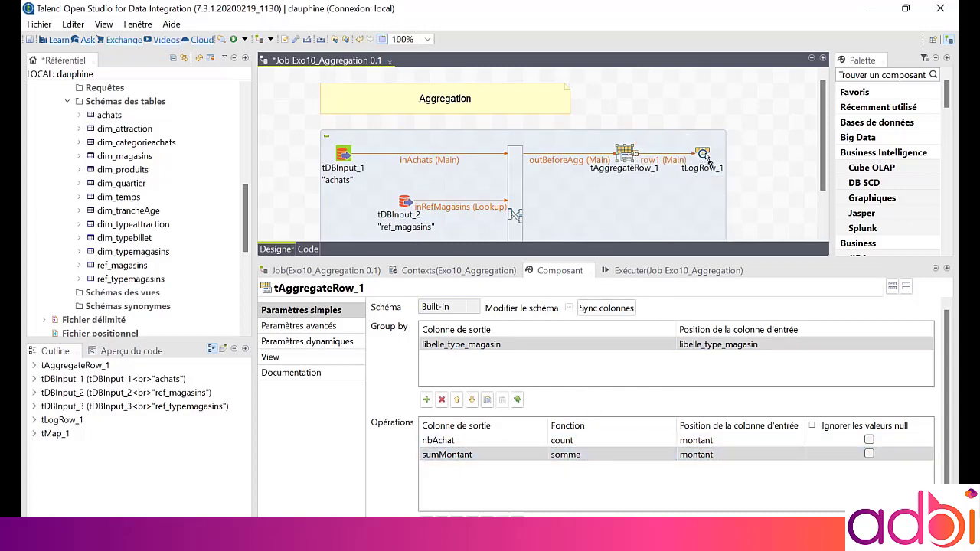
{"action": "left_click", "coordinate": [627, 274]}
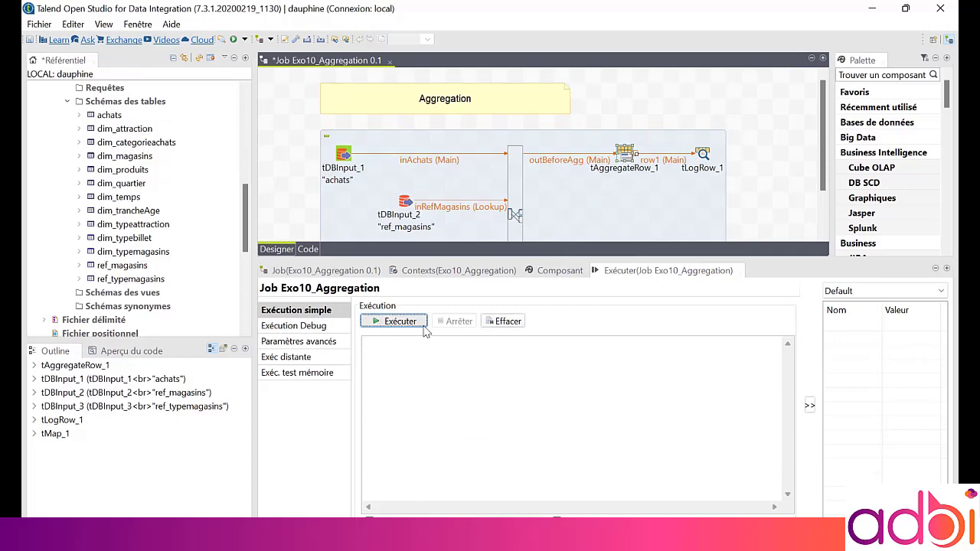
{"action": "left_click", "coordinate": [423, 324]}
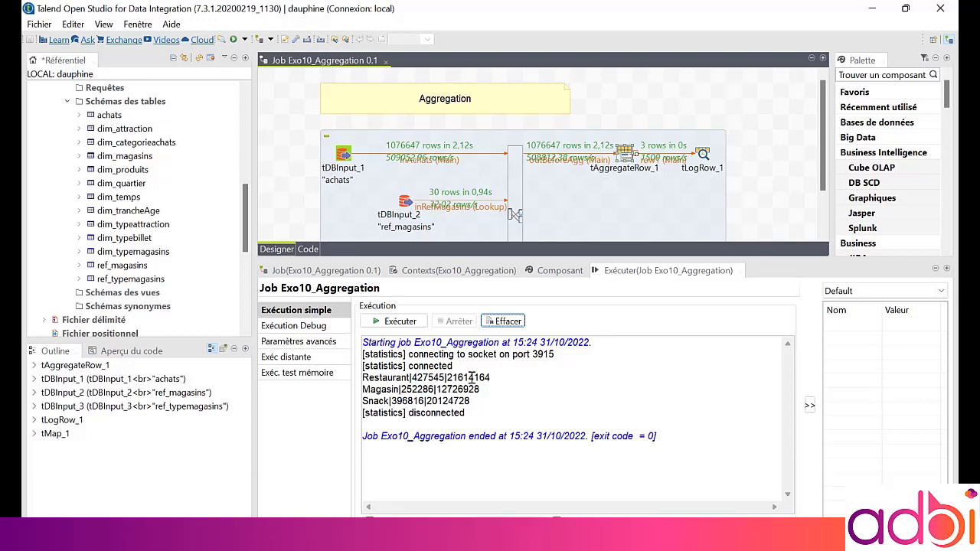
{"action": "left_click_drag", "start_coordinate": [475, 377], "coordinate": [459, 377]}
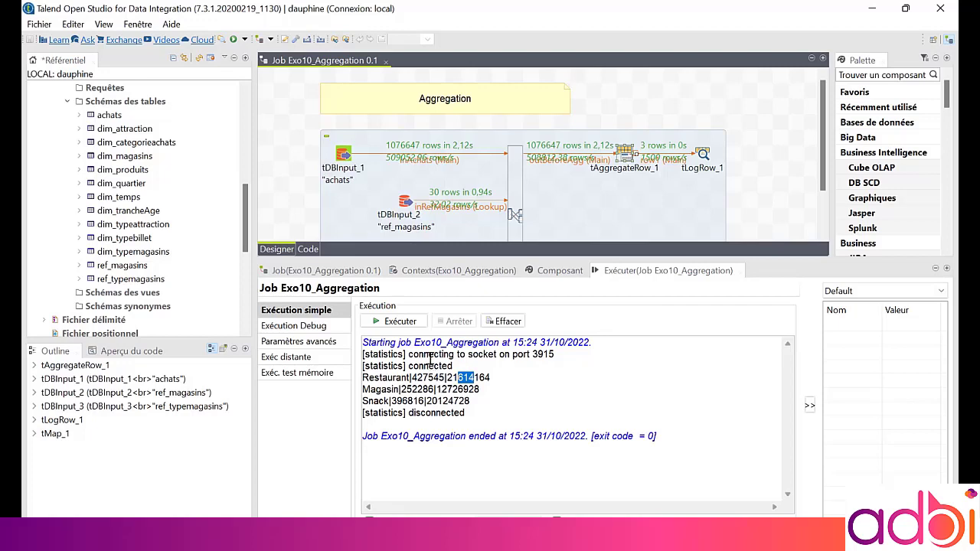
Duplicate the achats input component and place the copy below the existing subjob
{"action": "left_click_drag", "start_coordinate": [450, 259], "coordinate": [452, 354]}
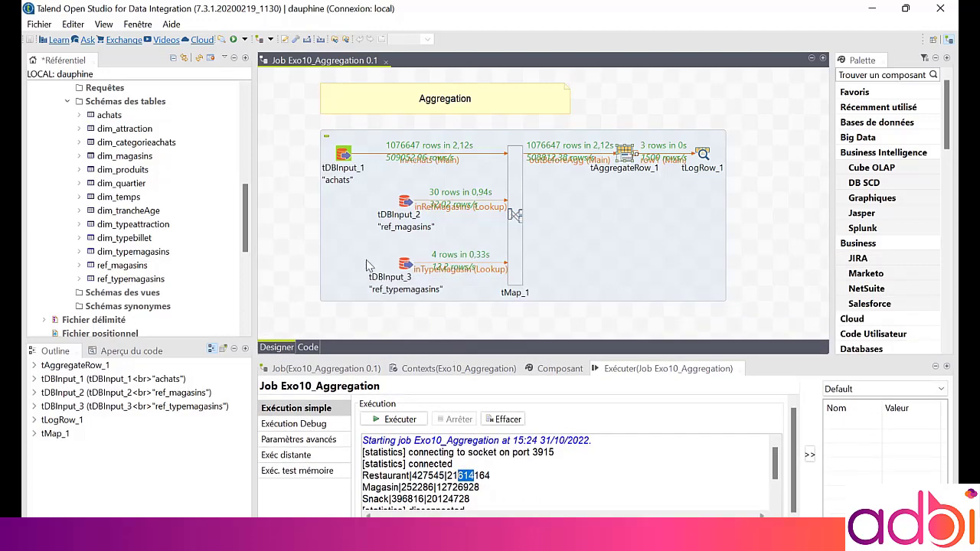
{"action": "left_click", "coordinate": [343, 156]}
{"action": "key", "text": "ctrl+c"}
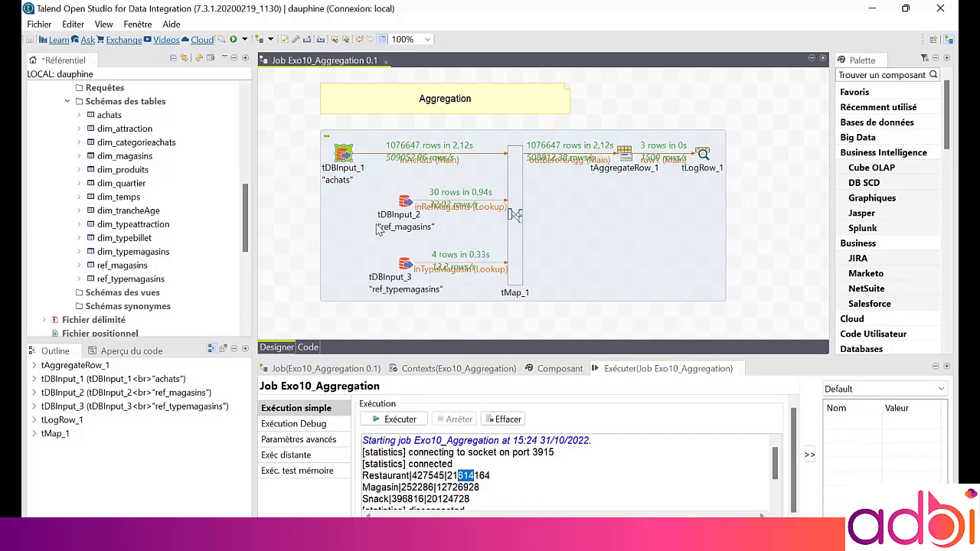
{"action": "key", "text": "ctrl+v"}
{"action": "left_click_drag", "start_coordinate": [520, 208], "coordinate": [337, 337]}
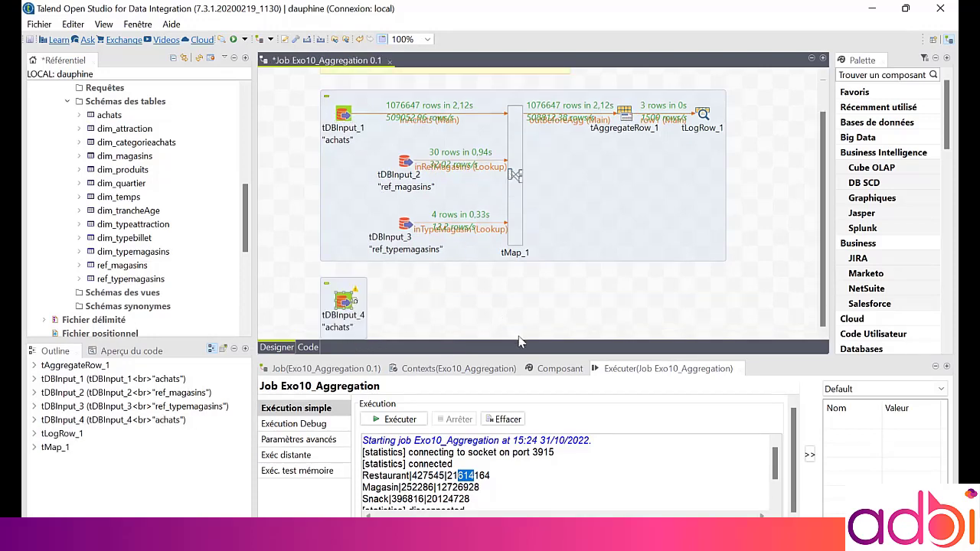
{"action": "left_click", "coordinate": [522, 369]}
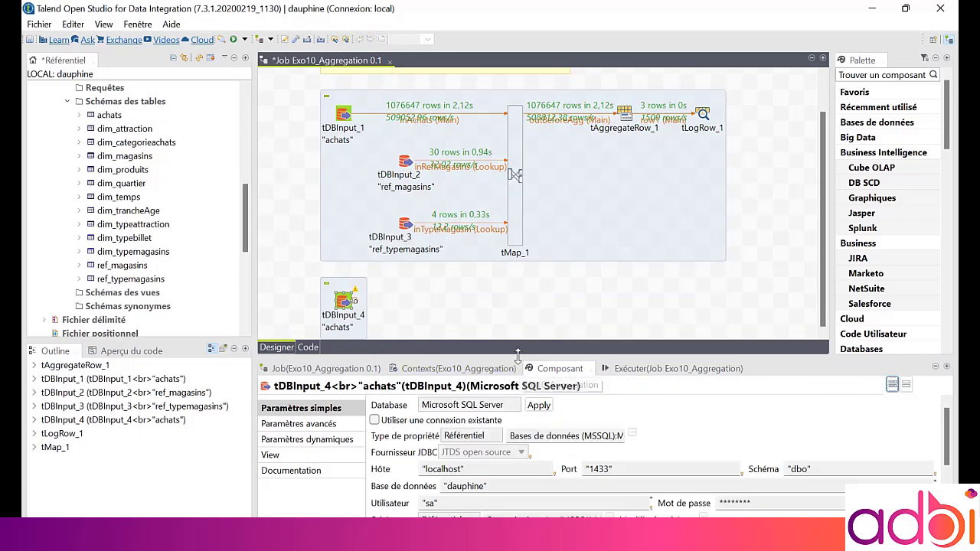
In the copy's query, alias dbo.achats as a and add an inner join to ref_magasins aliased m
{"action": "left_click_drag", "start_coordinate": [517, 356], "coordinate": [501, 209]}
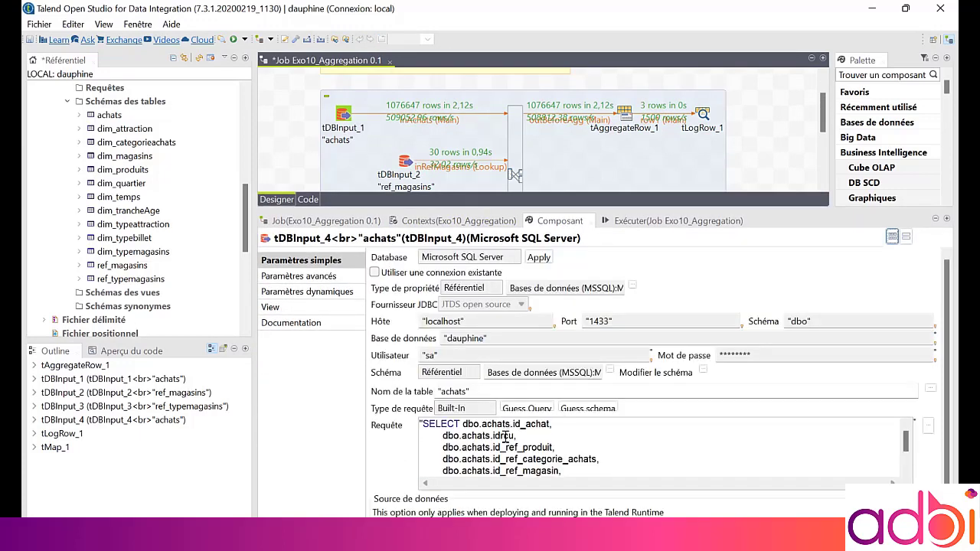
{"action": "double_click", "coordinate": [548, 221]}
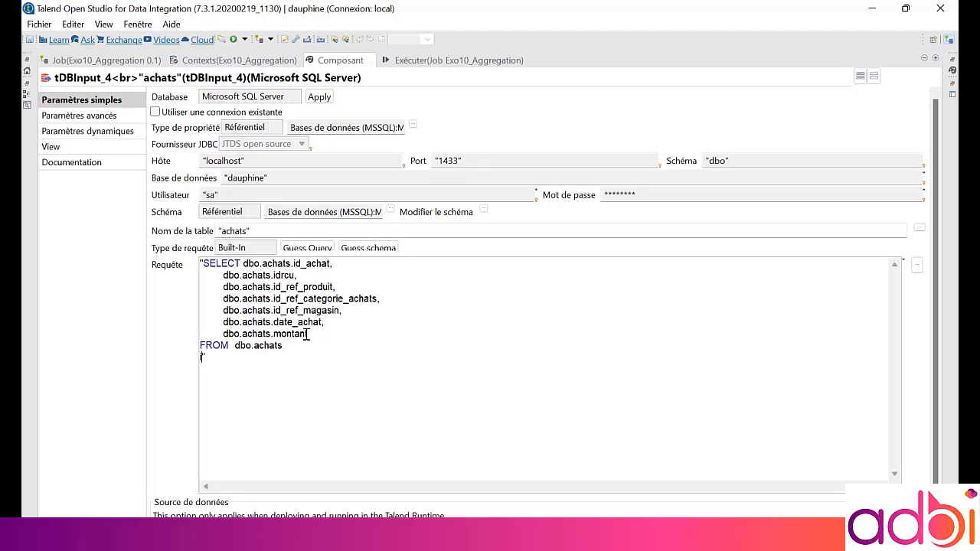
{"action": "type", "text": "inner join db.ref_magasins"}
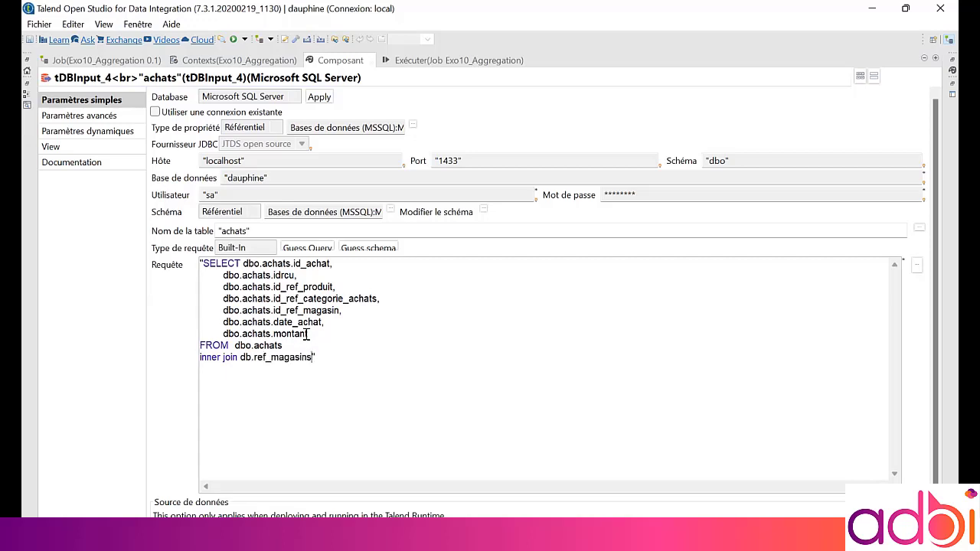
{"action": "type", "text": " on m a. = m."}
Complete the join condition a.id_ref_magasin = m.id_ref_magasin
{"action": "left_click_drag", "start_coordinate": [342, 312], "coordinate": [273, 311]}
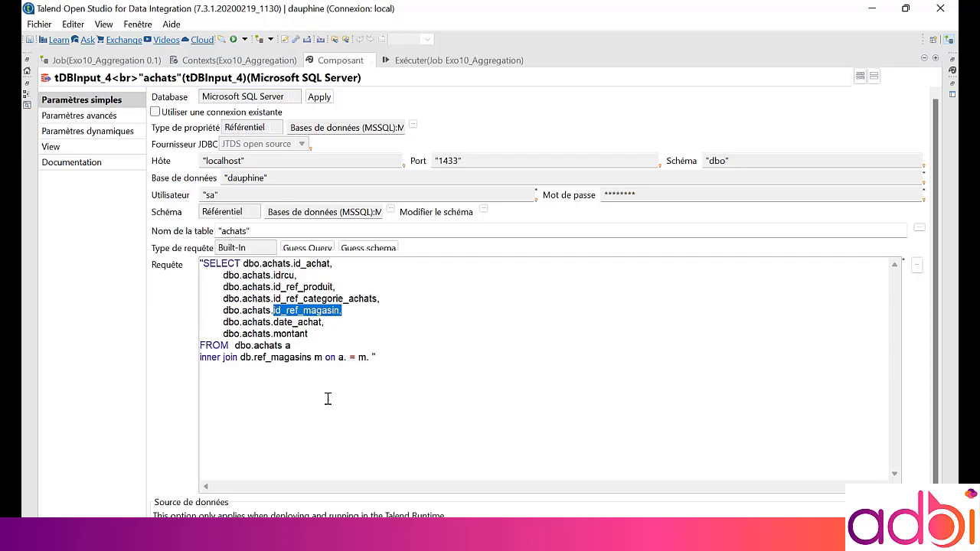
{"action": "left_click", "coordinate": [367, 358]}
{"action": "type", "text": "."}
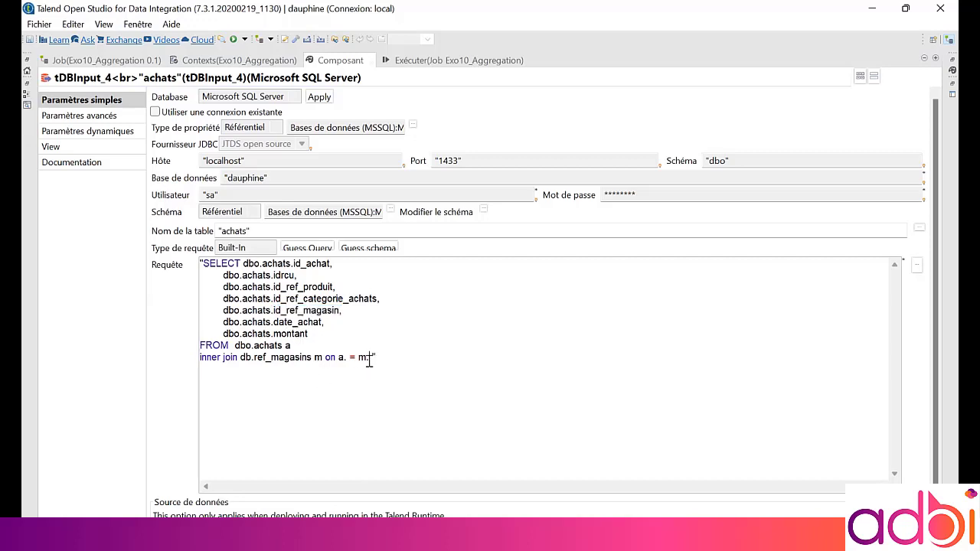
{"action": "key", "text": "ctrl+v"}
{"action": "left_click", "coordinate": [348, 358]}
{"action": "key", "text": "ctrl+v"}
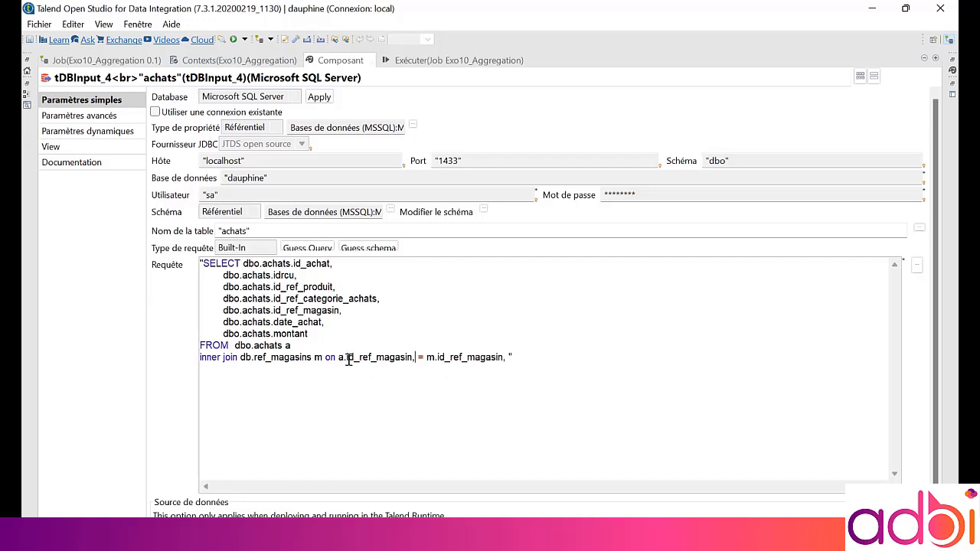
{"action": "key", "text": "BackSpace"}
{"action": "key", "text": "BackSpace"}
Add an inner join to dbo.ref_typemagasins aliased t on m.id_ref_type_magasin = t.id_ref_type_magasin
{"action": "type", "text": "nner join  \""}
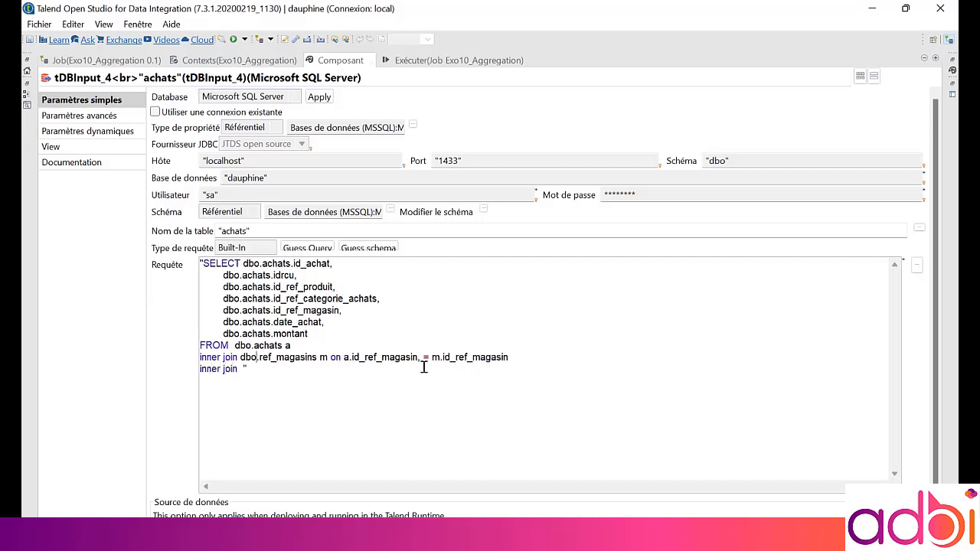
{"action": "key", "text": "ctrl+v"}
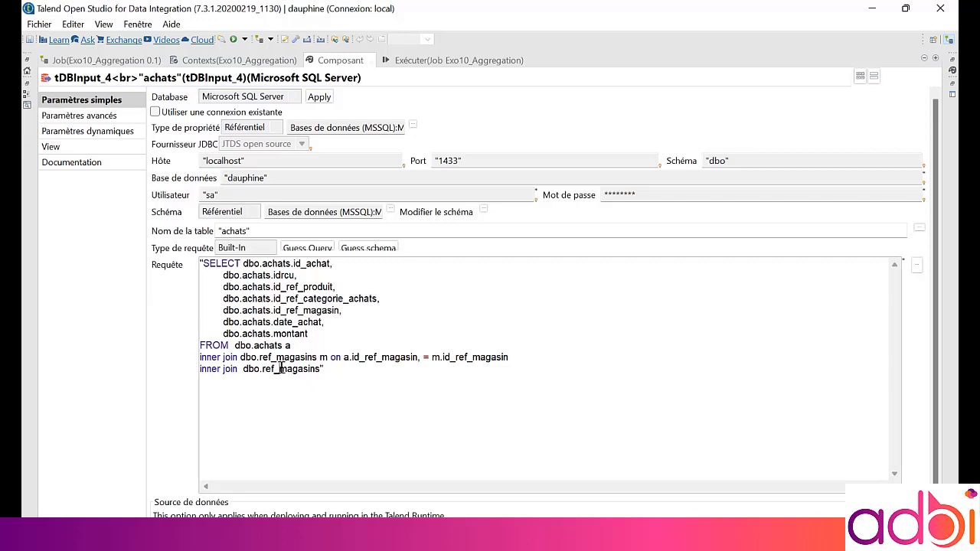
{"action": "left_click", "coordinate": [280, 368]}
{"action": "type", "text": "typemagas"}
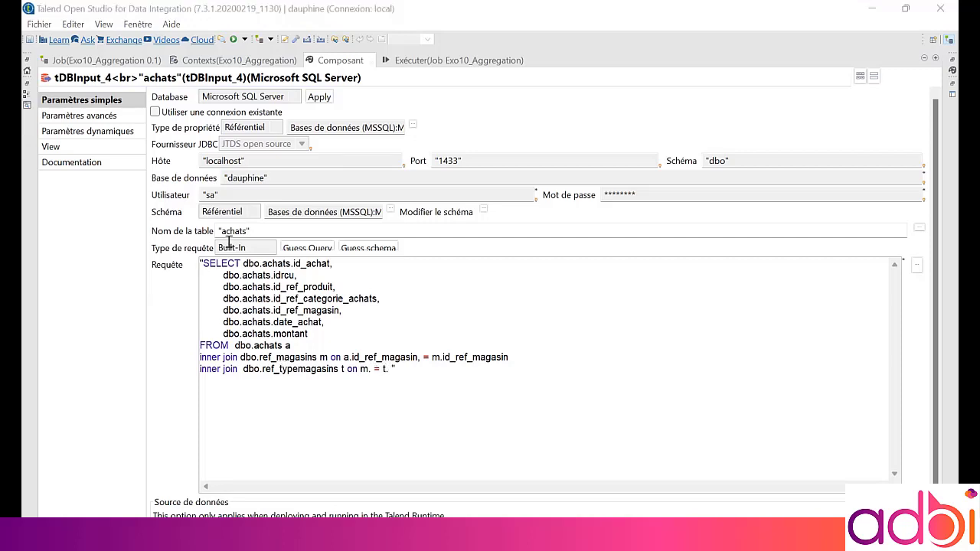
{"action": "type", "text": "ins t on m.id_ref_type_magasin"}
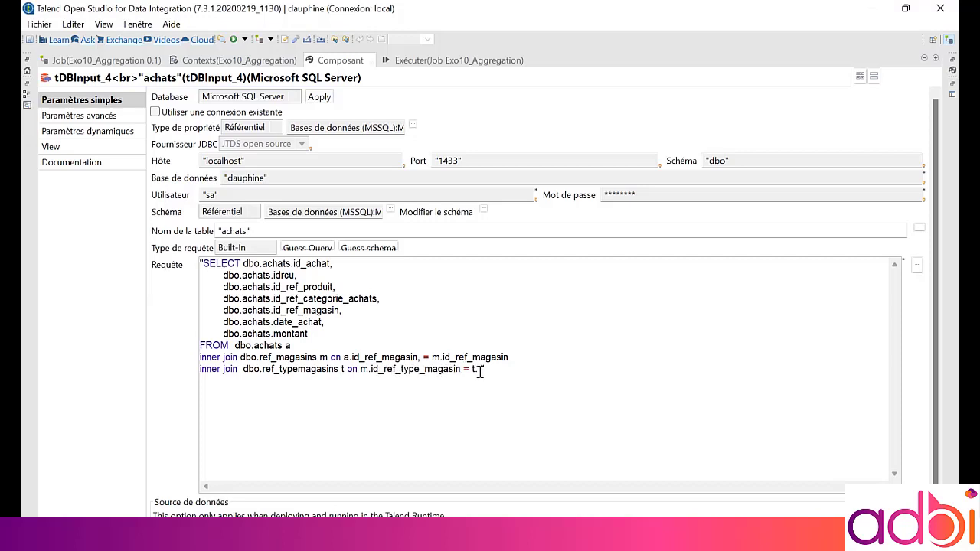
{"action": "key", "text": "ctrl+v"}
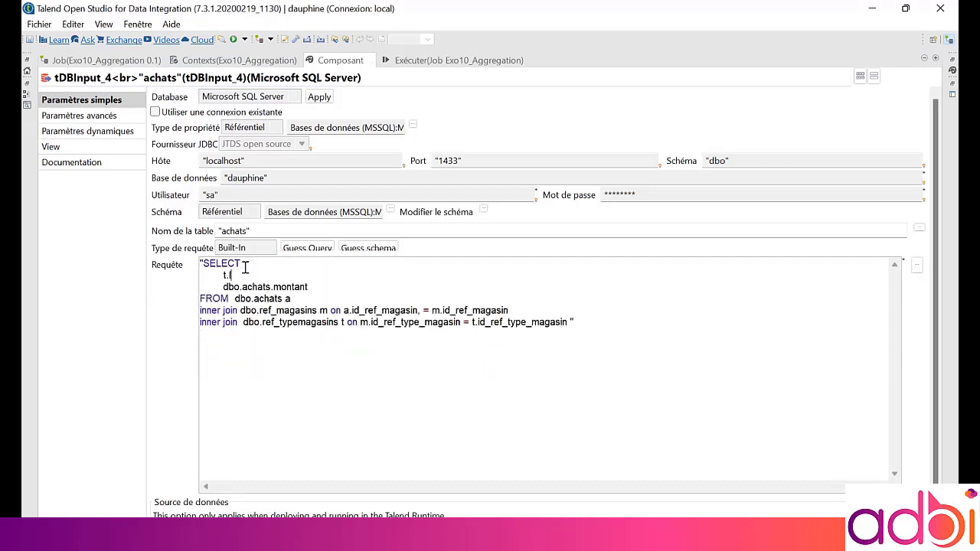
Replace the selected columns with t.libelle and count(montant) as NbAchats
{"action": "type", "text": "libelle,"}
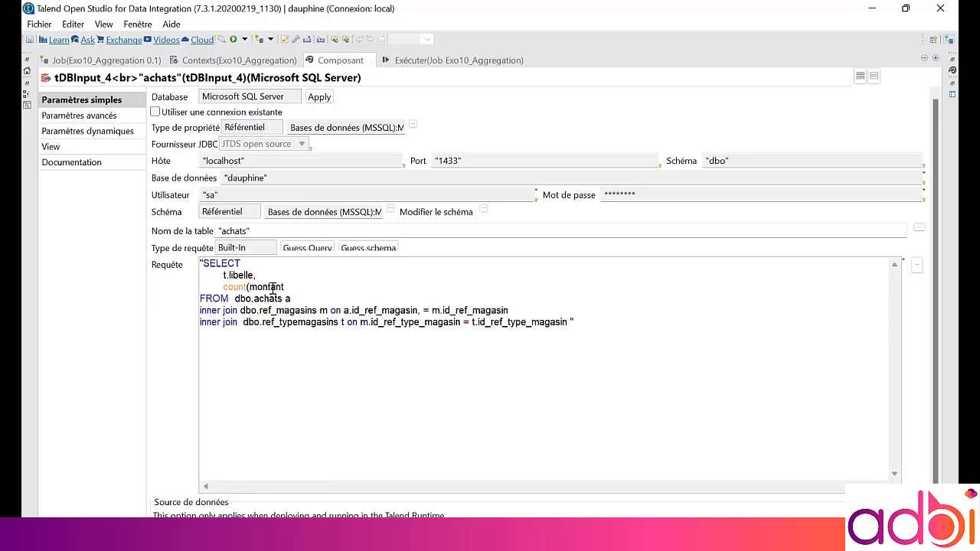
{"action": "type", "text": "as NbAchats,"}
{"action": "key", "text": "Return"}
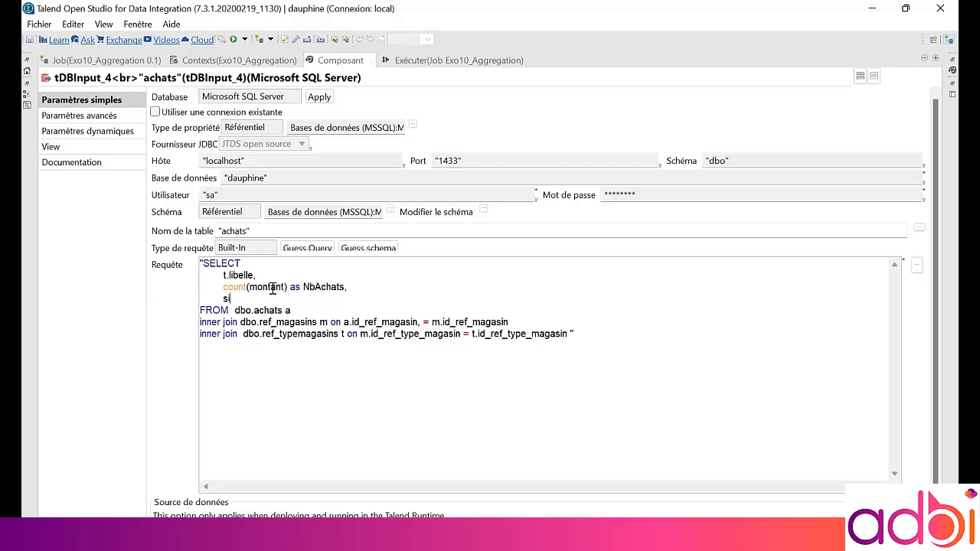
Add sum(montant) as sommeMontants to the selected columns and append group by t.libelle to the query
{"action": "type", "text": "sum(montant) as somm"}
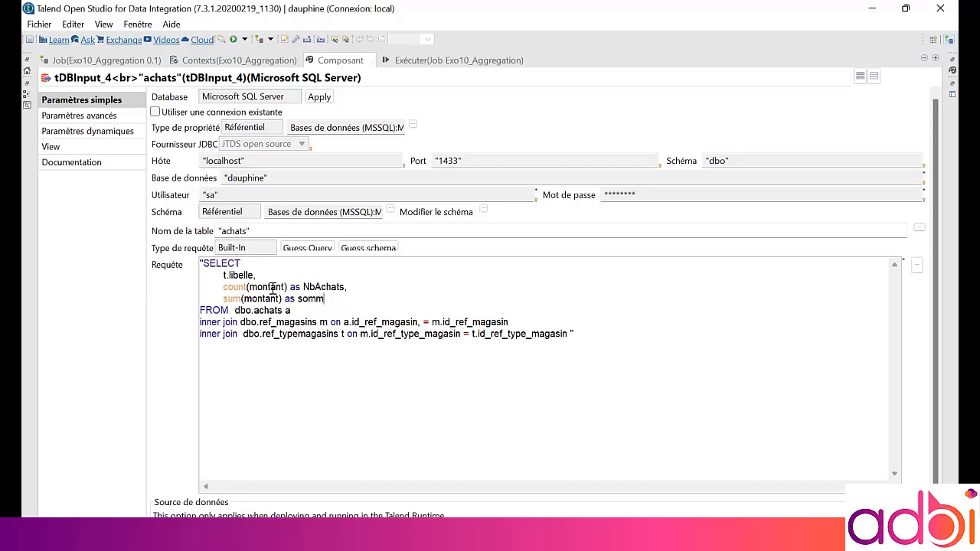
{"action": "type", "text": "eMo"}
{"action": "type", "text": "grou"}
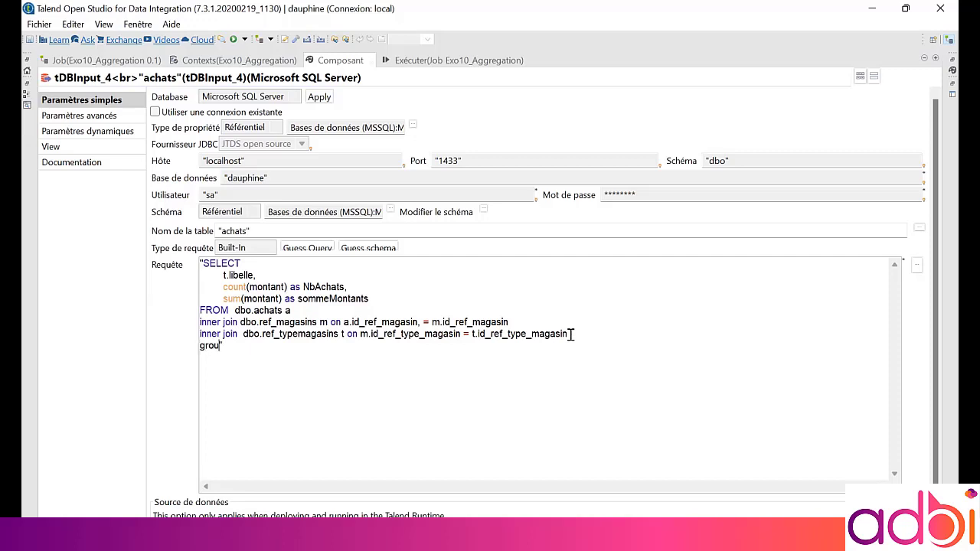
{"action": "type", "text": "p by t.libelle"}
Try to guess the schema from the query
{"action": "left_click", "coordinate": [385, 253]}
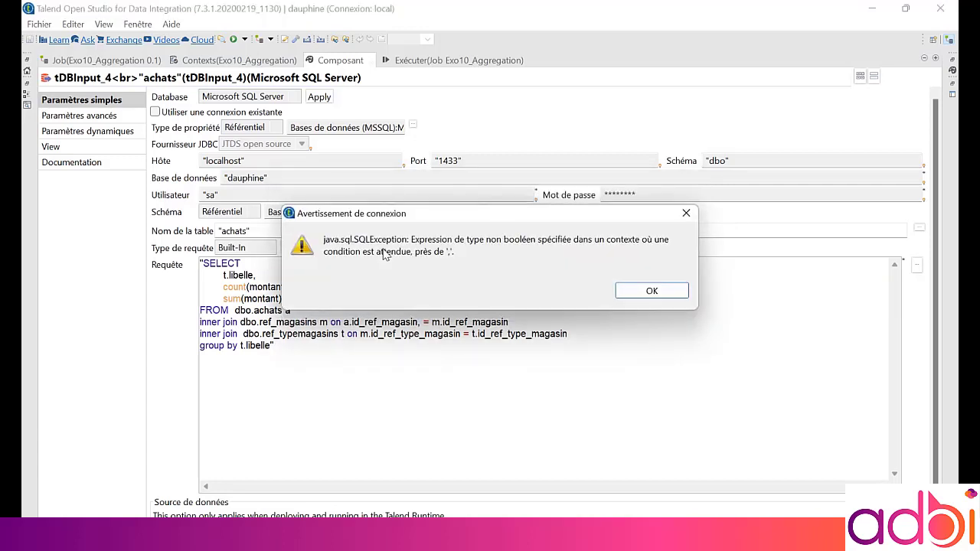
{"action": "left_click", "coordinate": [634, 294]}
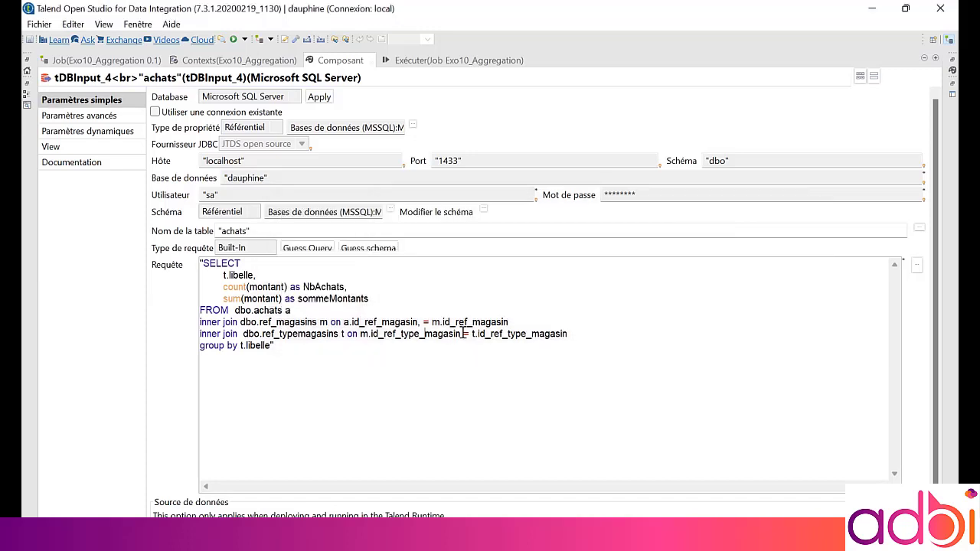
Remove the stray comma after a.id_ref_magasin in the first join condition and guess the schema again, accepting it
{"action": "key", "text": "BackSpace"}
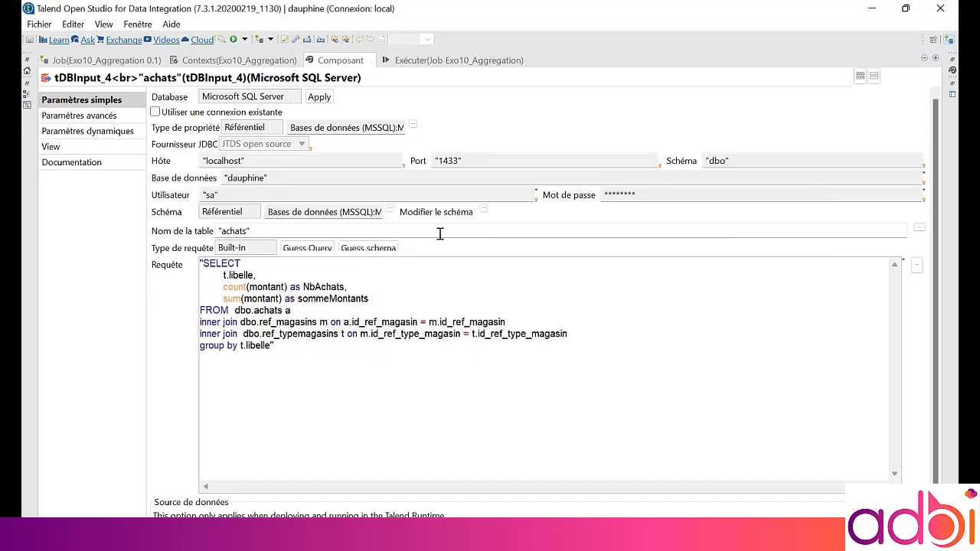
{"action": "left_click", "coordinate": [367, 250]}
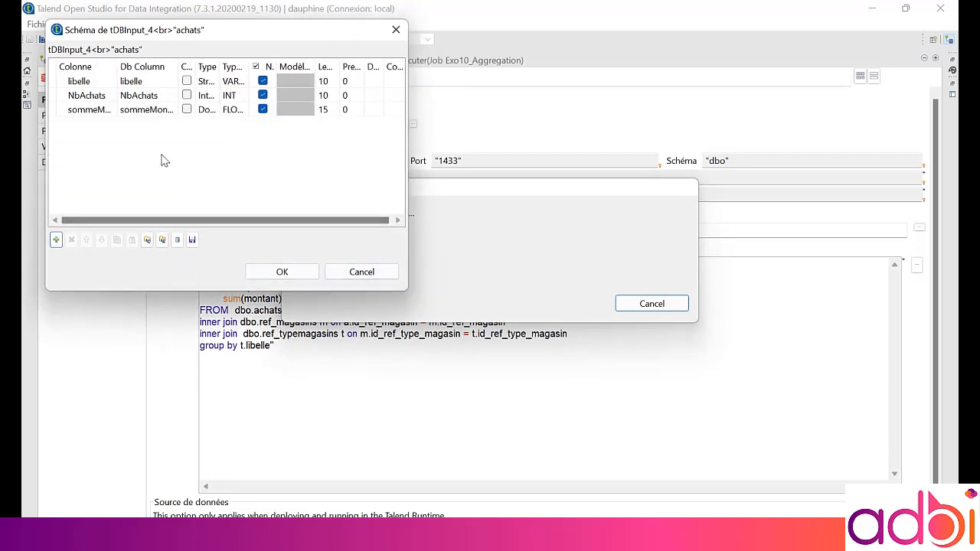
{"action": "left_click", "coordinate": [272, 274]}
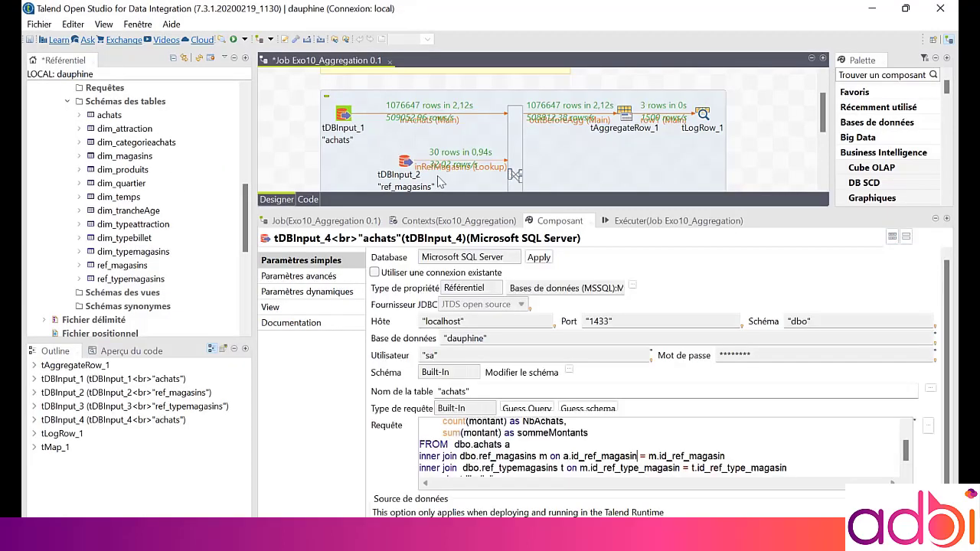
Add a tLogRow component to the designer beside tDBInput_4
{"action": "left_click_drag", "start_coordinate": [433, 209], "coordinate": [433, 320]}
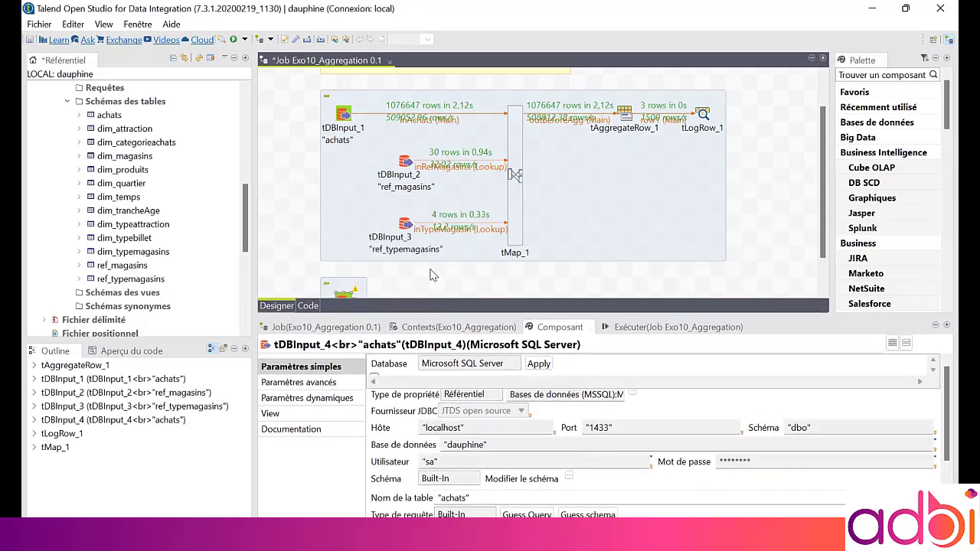
{"action": "scroll", "coordinate": [434, 277], "scroll_direction": "down", "scroll_amount": 1}
{"action": "left_click", "coordinate": [442, 276]}
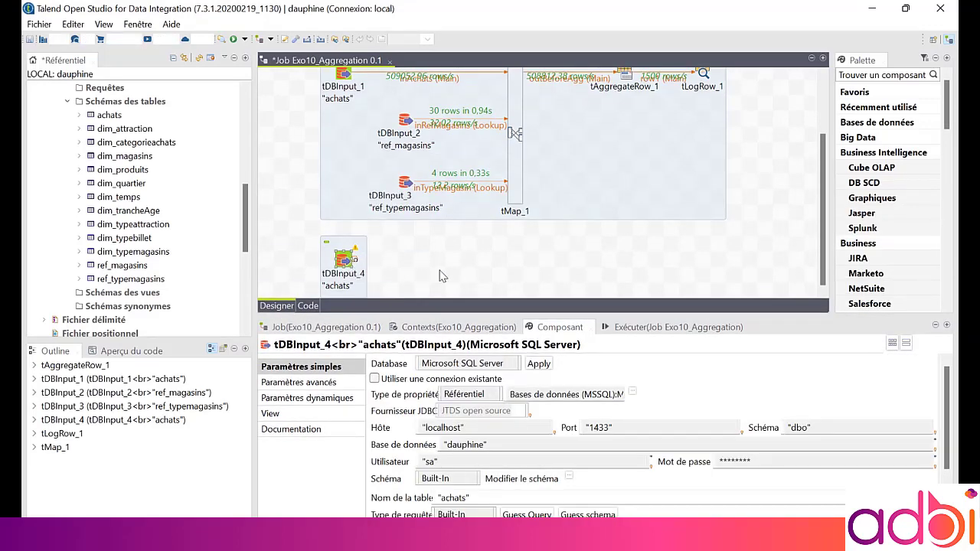
{"action": "type", "text": "tlog"}
{"action": "key", "text": "Return"}
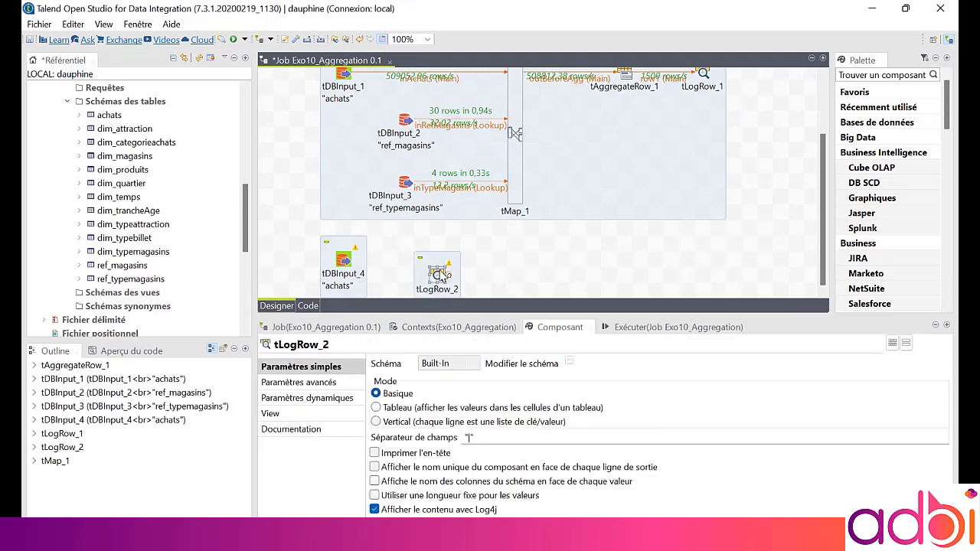
Connect tDBInput_4 to tLogRow_2 with a Main row
{"action": "left_click", "coordinate": [343, 261]}
{"action": "left_click_drag", "start_coordinate": [354, 260], "coordinate": [467, 262]}
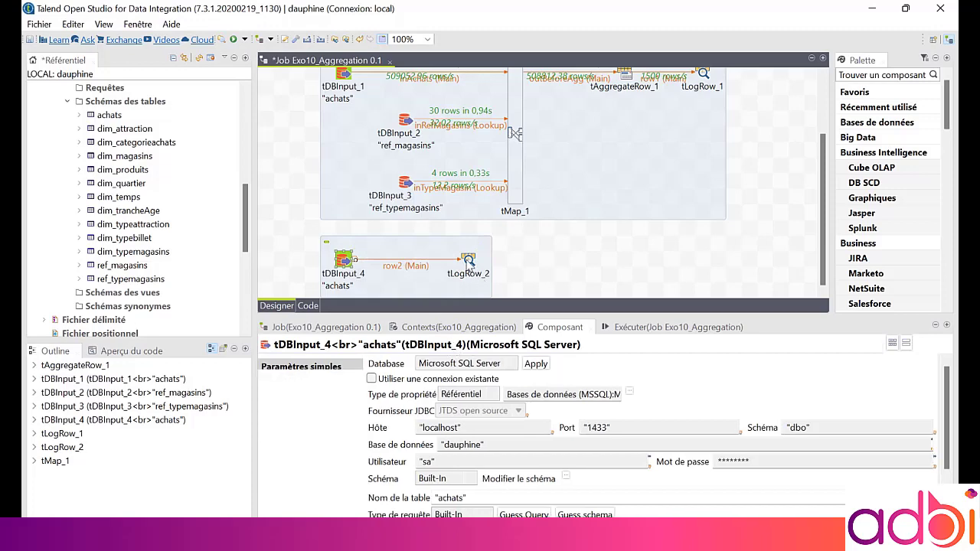
{"action": "left_click", "coordinate": [469, 260]}
Set the display mode of both tLogRow_2 and tLogRow_1 to Tableau
{"action": "left_click", "coordinate": [429, 407]}
{"action": "scroll", "coordinate": [567, 295], "scroll_direction": "up", "scroll_amount": 3}
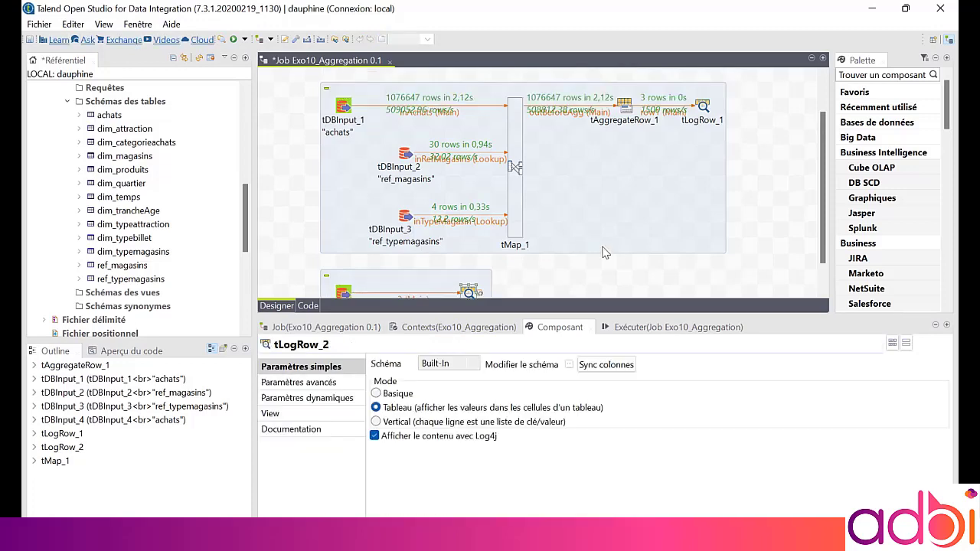
{"action": "left_click", "coordinate": [702, 156]}
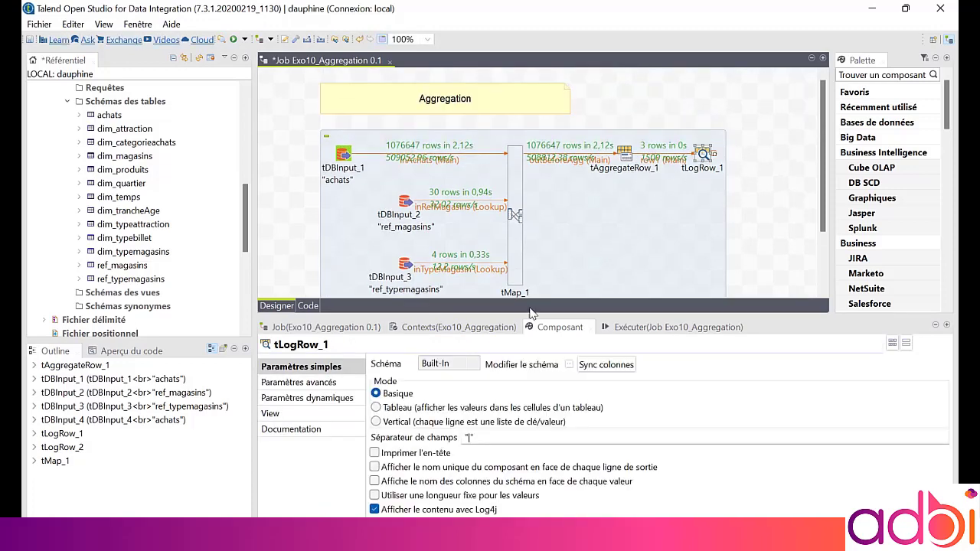
{"action": "left_click", "coordinate": [452, 407]}
Run the job and compare the tLogRow_1 and tLogRow_2 result tables in the console
{"action": "left_click", "coordinate": [639, 327]}
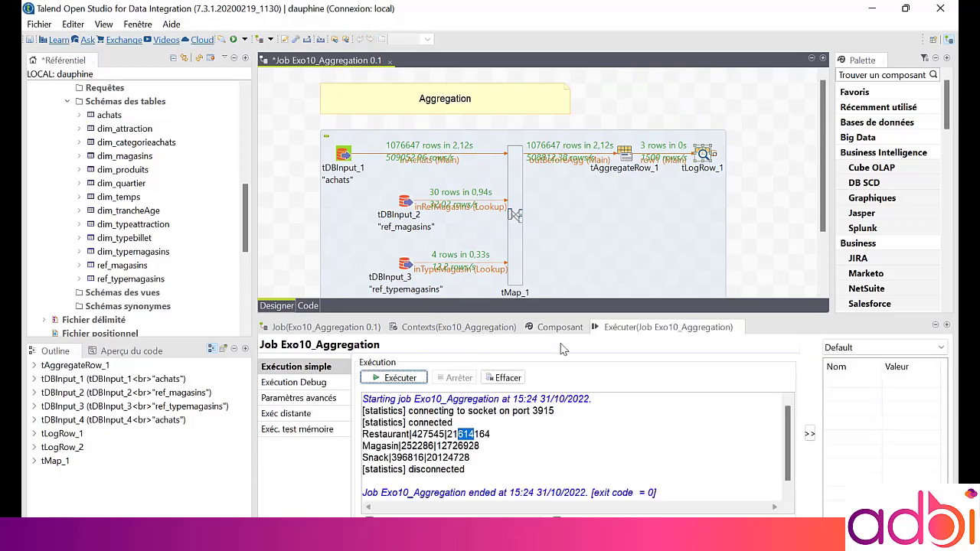
{"action": "left_click", "coordinate": [398, 377]}
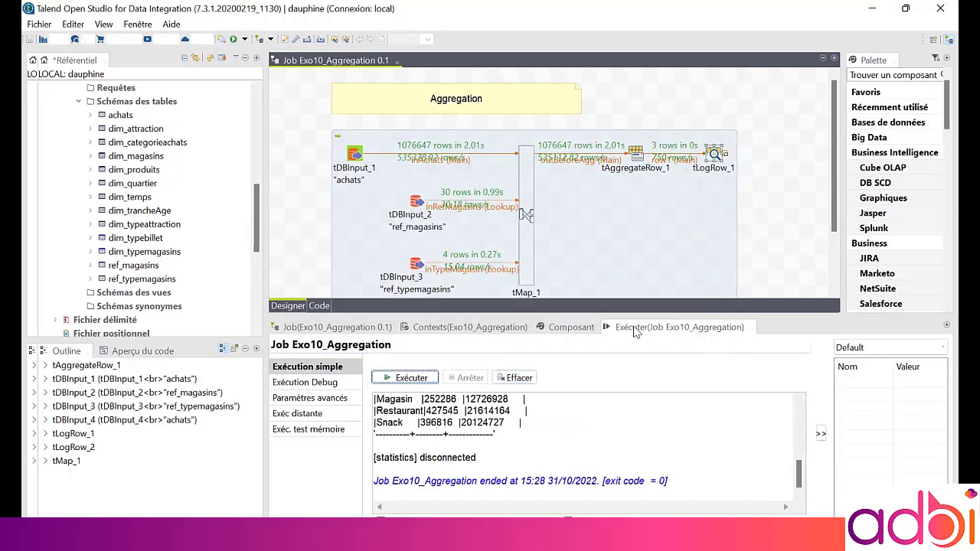
{"action": "double_click", "coordinate": [637, 328]}
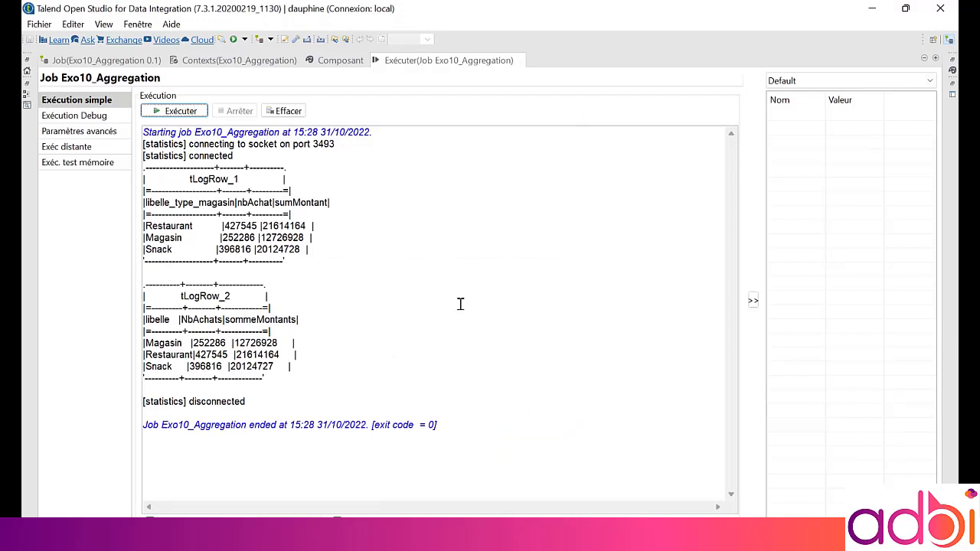
{"action": "double_click", "coordinate": [252, 366]}
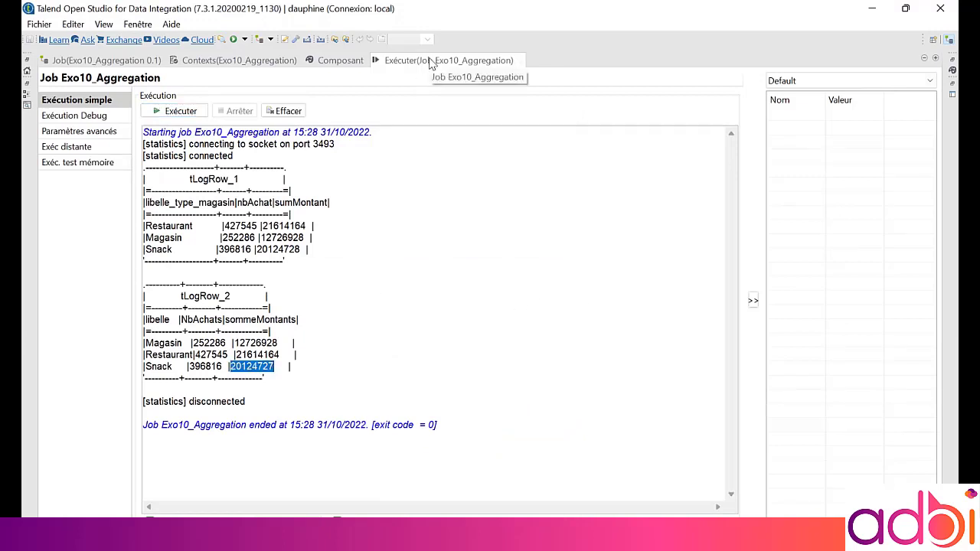
{"action": "double_click", "coordinate": [431, 61]}
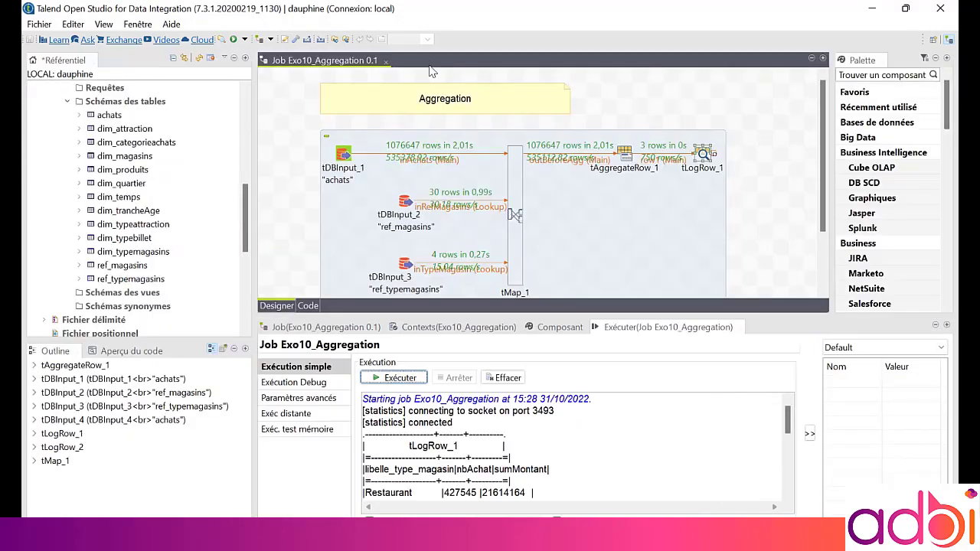
{"action": "scroll", "coordinate": [494, 170], "scroll_direction": "down", "scroll_amount": 1}
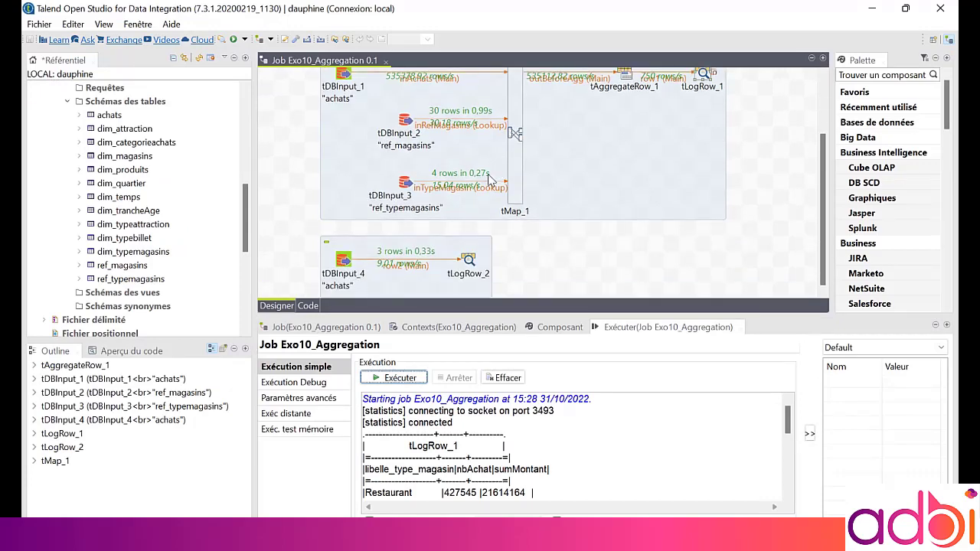
{"action": "scroll", "coordinate": [489, 178], "scroll_direction": "up", "scroll_amount": 2}
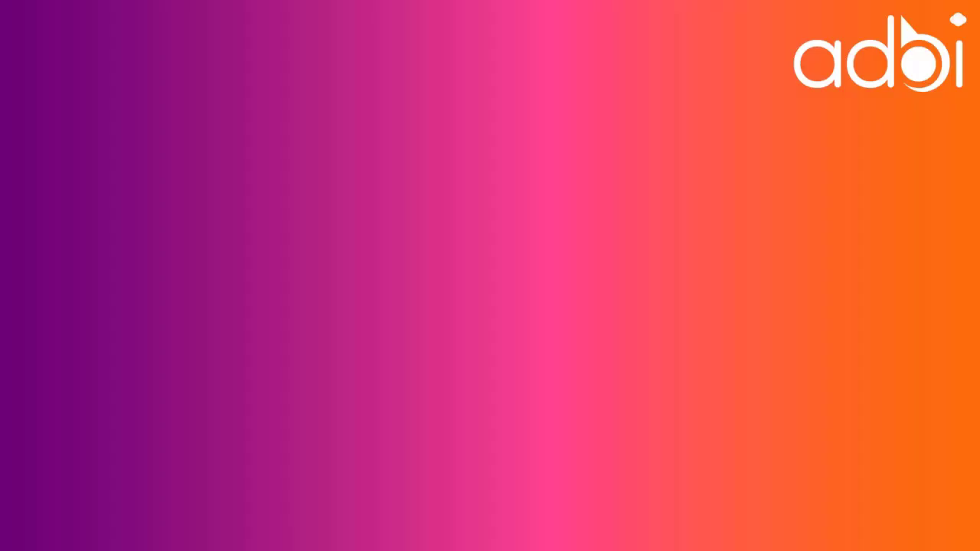